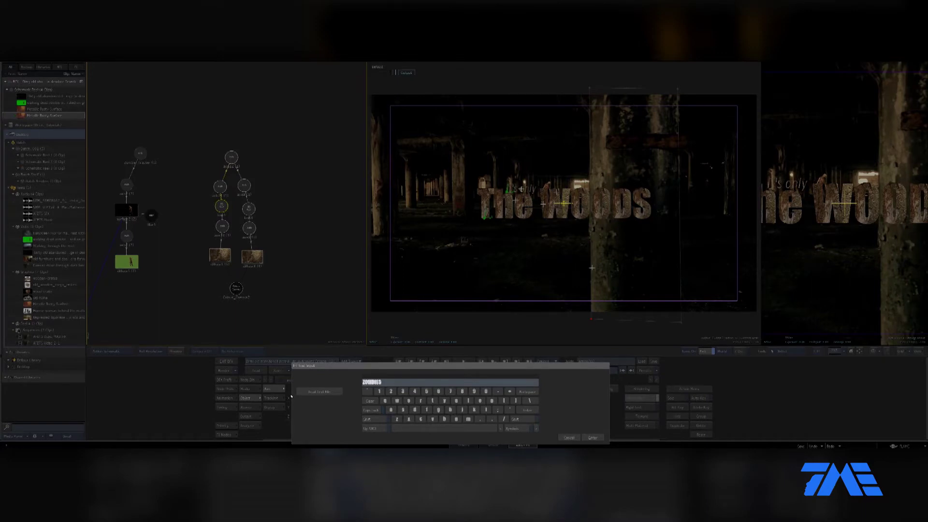
# - Change the large title text to ZOMBIES and the smaller line above it to "and only"
pyautogui.press('Return')
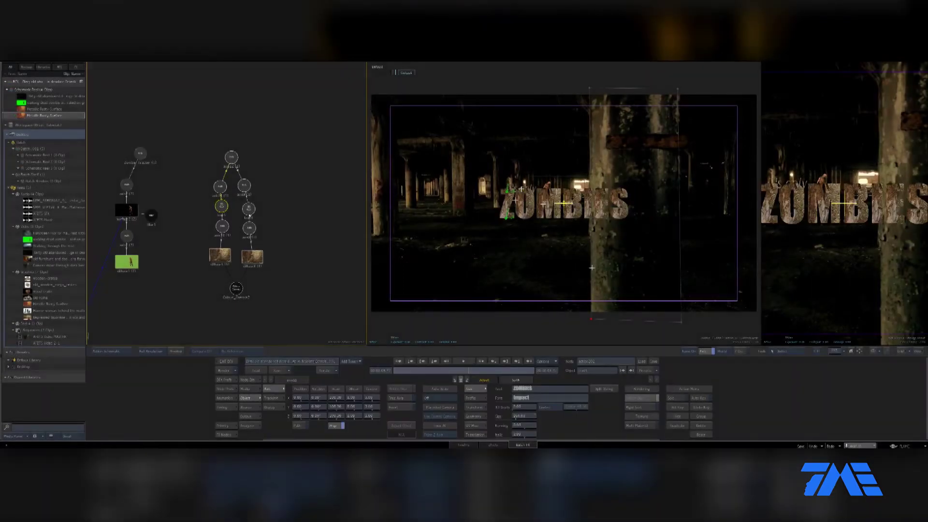
pyautogui.click(249, 209)
pyautogui.click(550, 389)
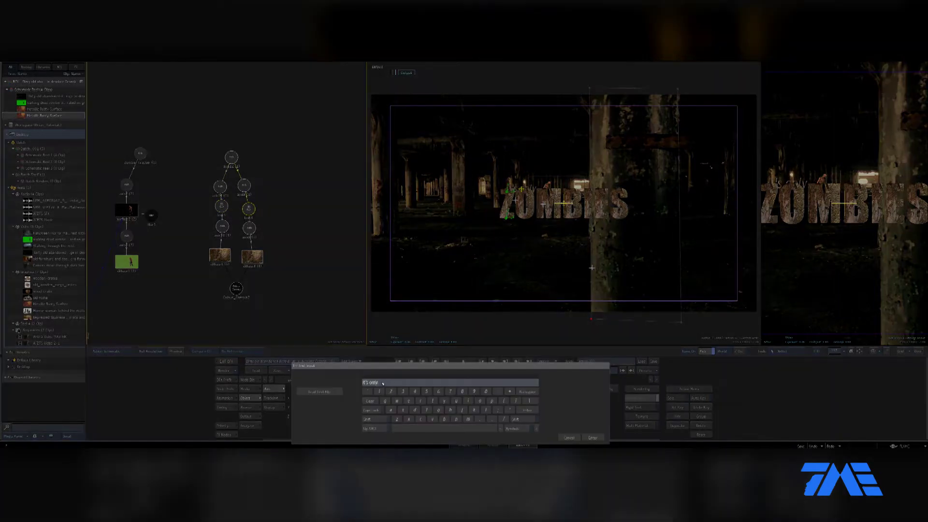
pyautogui.write('and only')
pyautogui.press('Return')
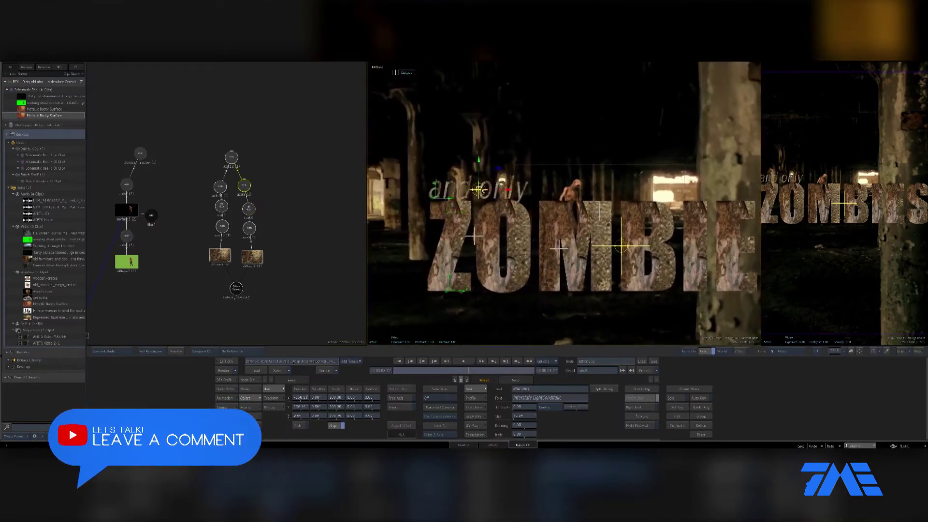
# - Shift the "and only" line slightly over the title's first letters, and set the shared parent axis scale to 95
pyautogui.moveTo(483, 188); pyautogui.dragTo(492, 191)
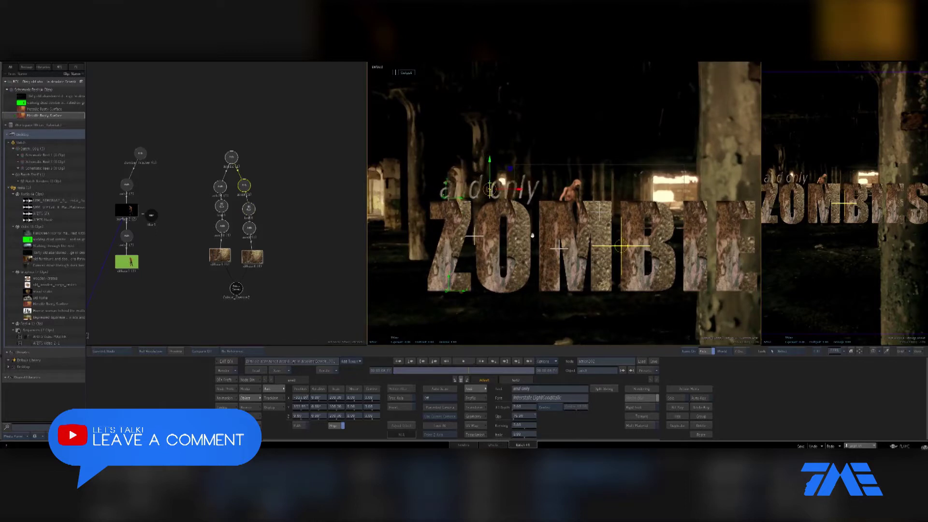
pyautogui.hotkey('ctrl', 'Up')
pyautogui.click(232, 158)
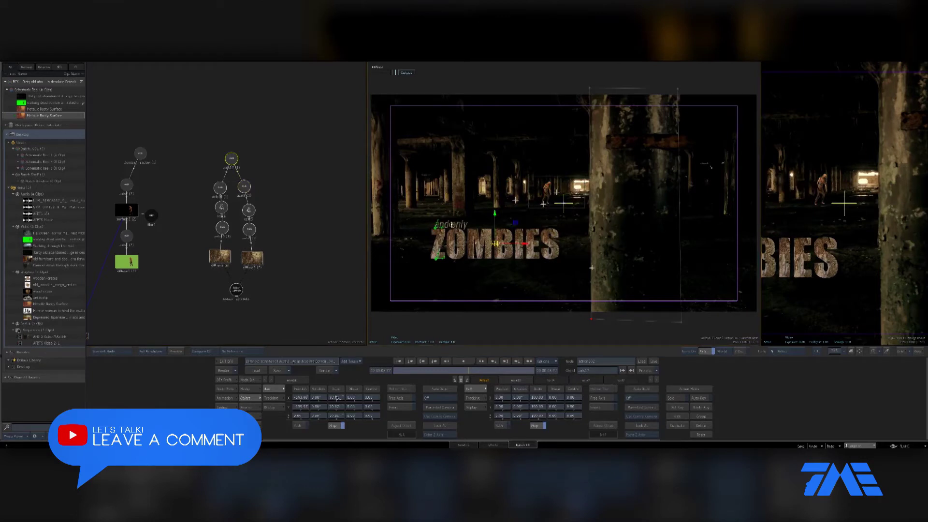
pyautogui.click(337, 397)
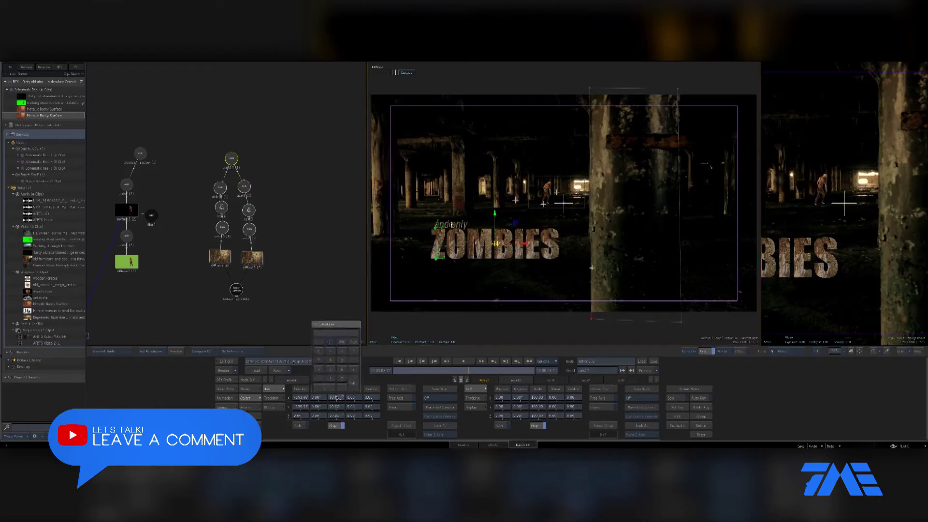
pyautogui.write('95')
pyautogui.press('Return')
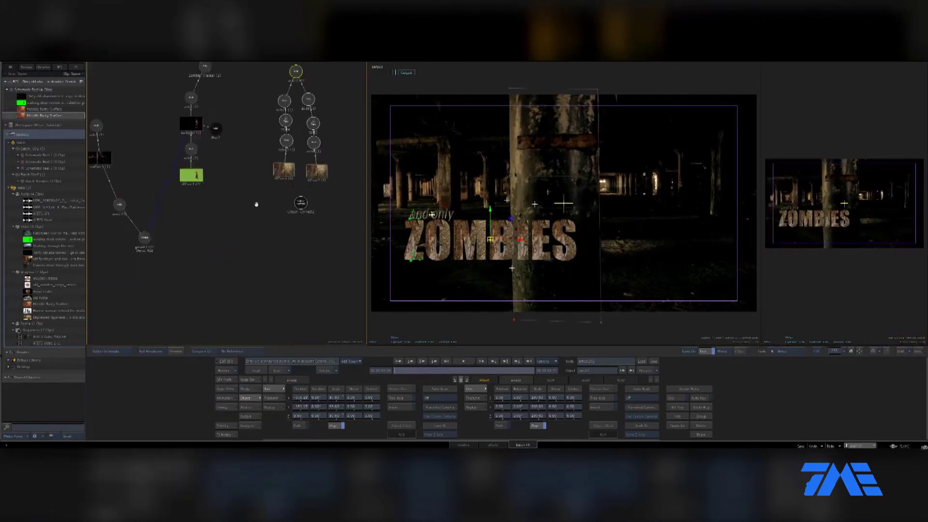
# - Link the pillar's garbage mask to the ZOMBIES text with GMask Link so the pillar hides the title, and scrub to check
pyautogui.click(157, 263)
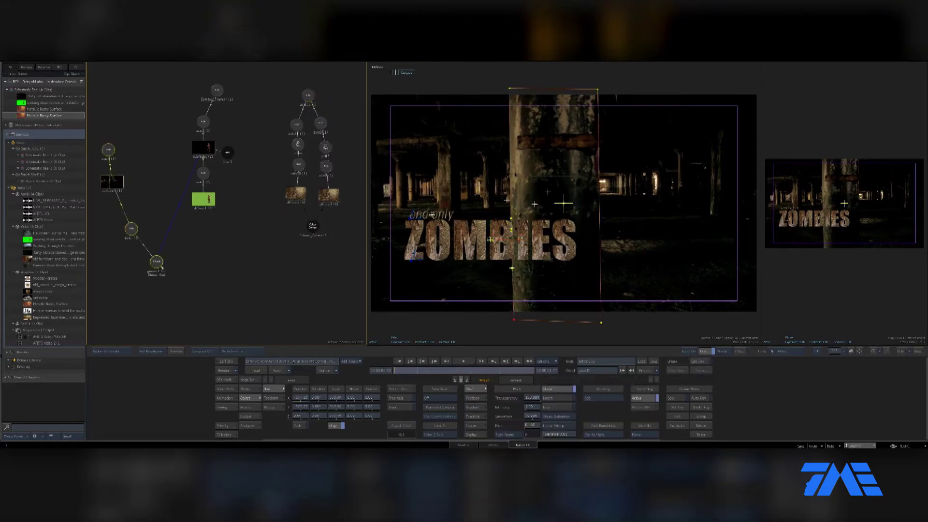
pyautogui.click(771, 350)
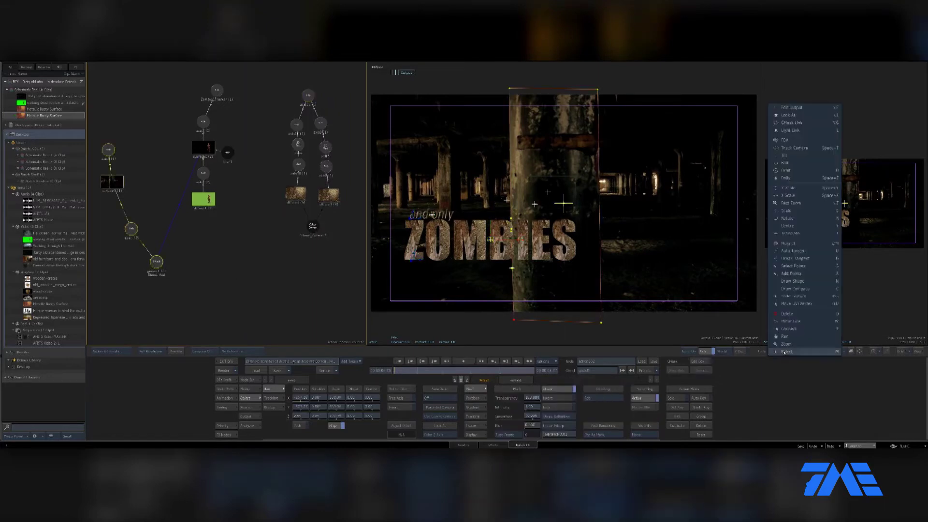
pyautogui.click(809, 122)
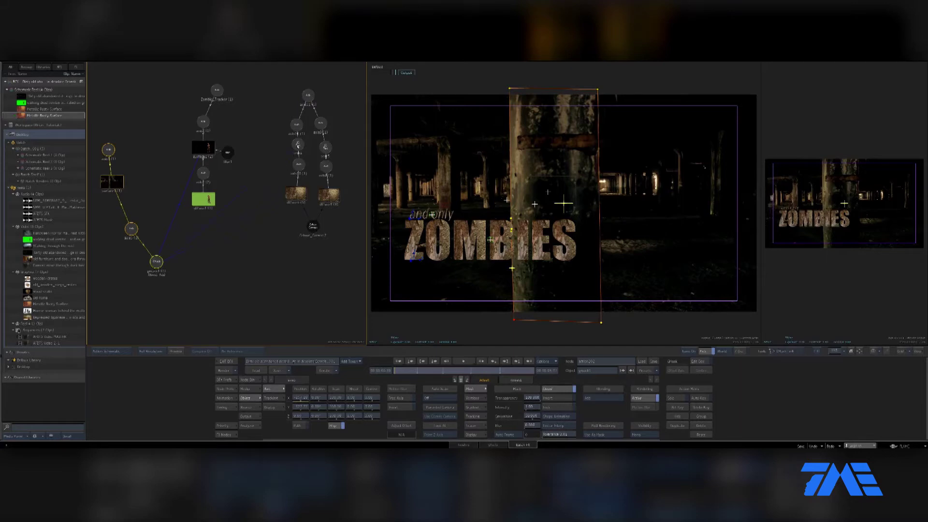
pyautogui.moveTo(156, 261); pyautogui.dragTo(297, 146)
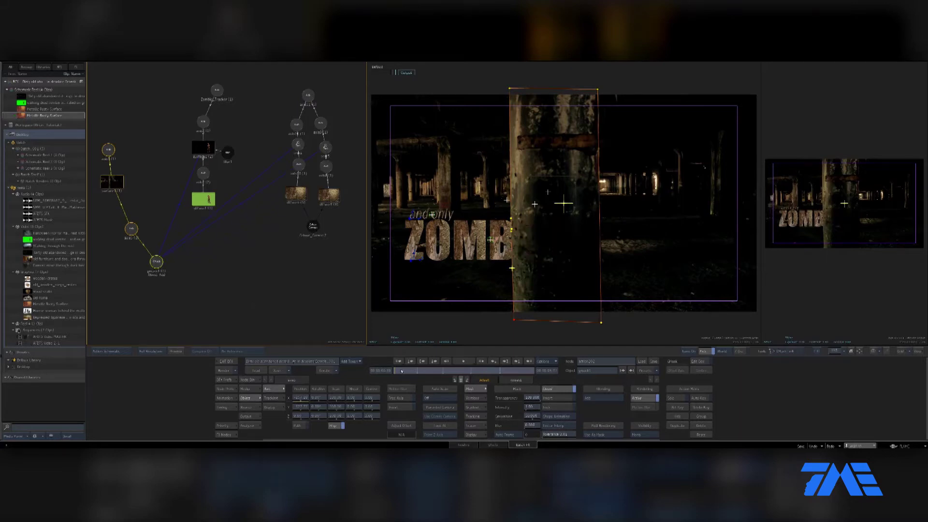
pyautogui.moveTo(422, 371); pyautogui.dragTo(383, 372)
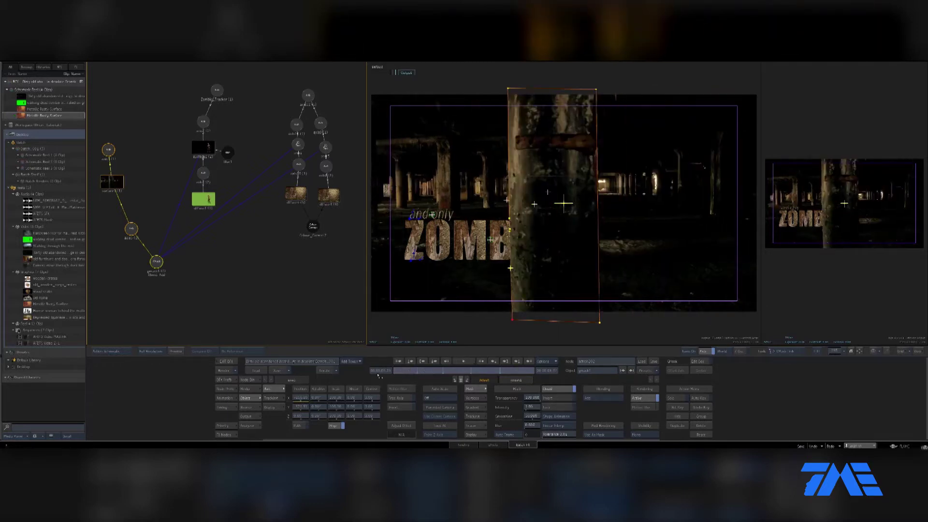
# - Add an Axis node as the parent above the text group's existing axis
pyautogui.click(315, 105)
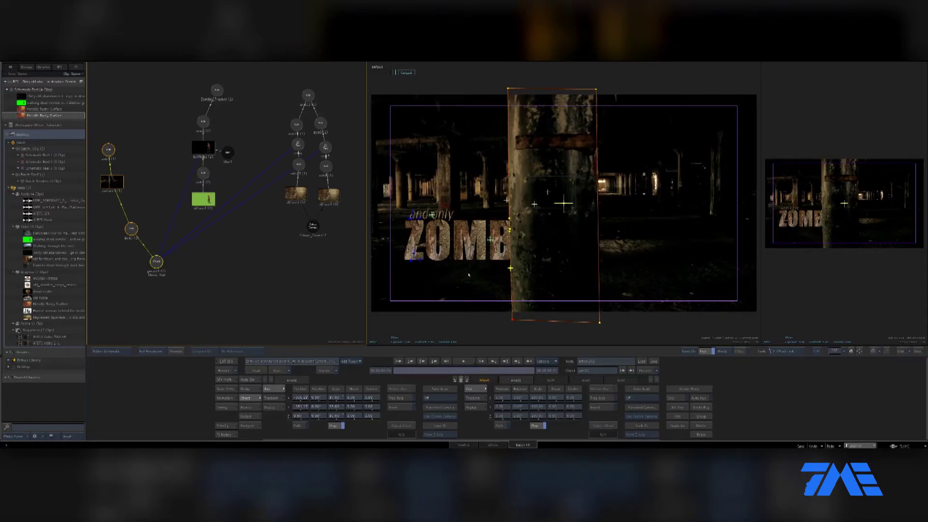
pyautogui.click(308, 98)
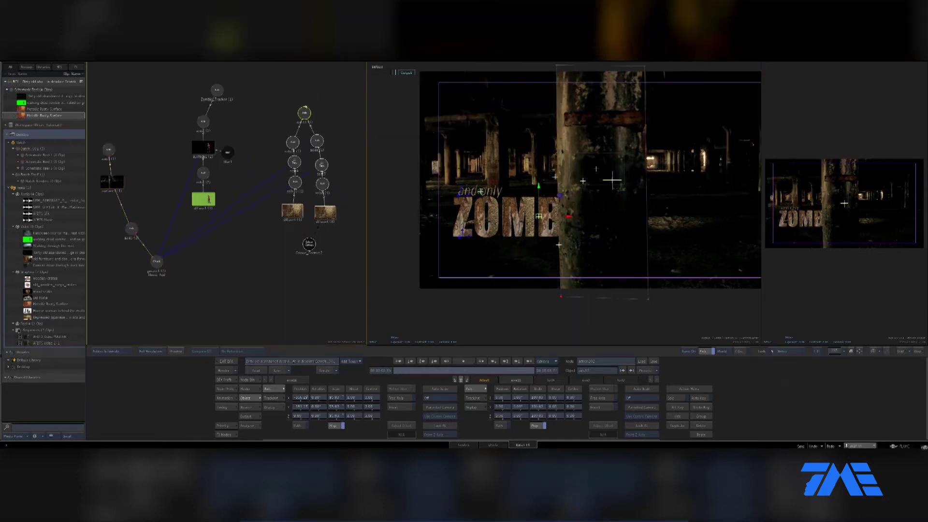
pyautogui.moveTo(322, 145); pyautogui.dragTo(316, 146)
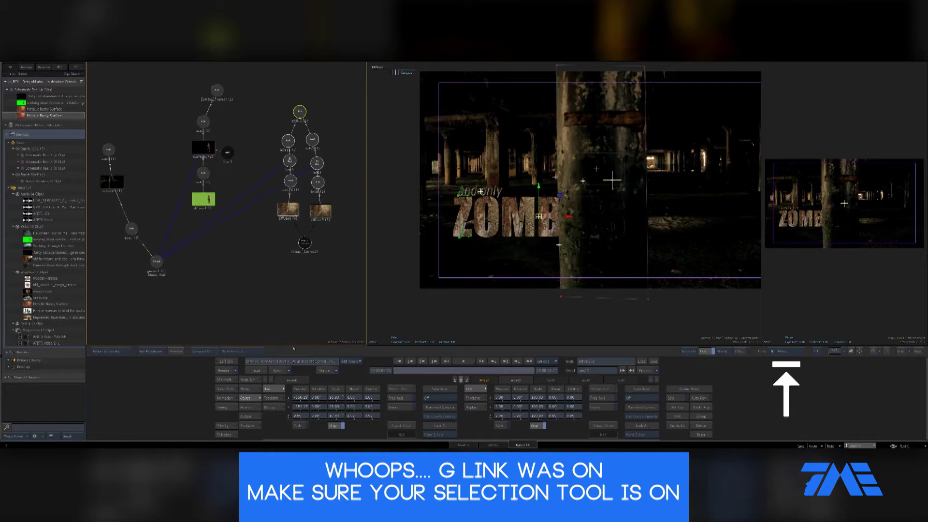
pyautogui.click(248, 380)
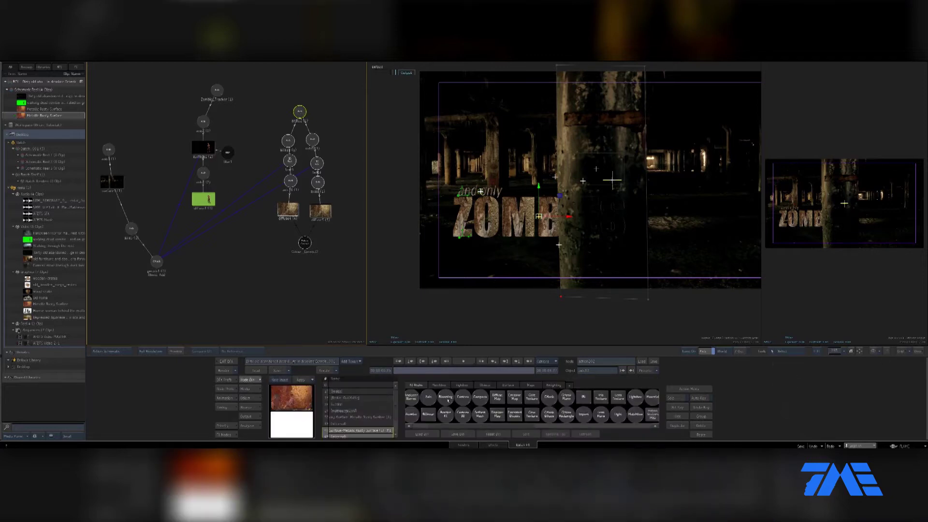
pyautogui.moveTo(428, 397); pyautogui.dragTo(300, 112)
pyautogui.moveTo(304, 90); pyautogui.dragTo(314, 89)
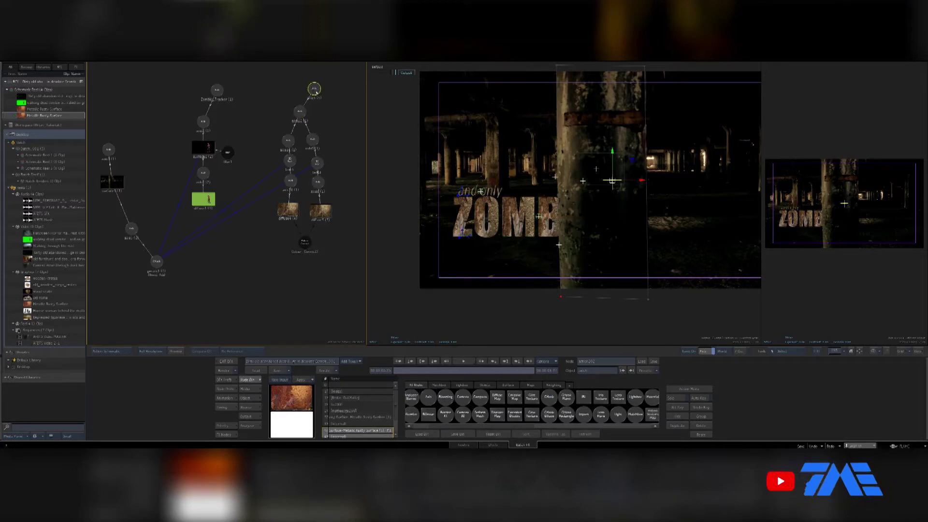
# - Rename the new parent axis Text_Travel
pyautogui.click(591, 370)
pyautogui.moveTo(591, 370); pyautogui.dragTo(552, 371)
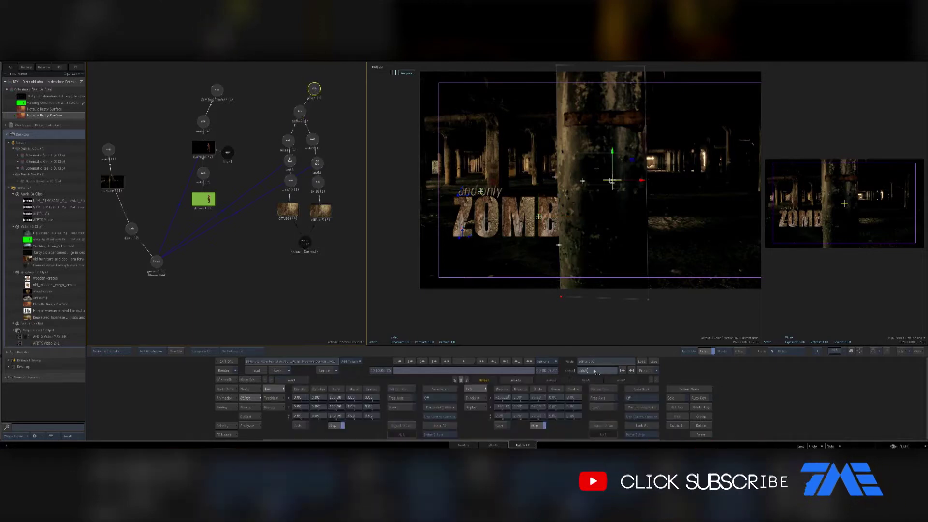
pyautogui.write('Text_Travel')
pyautogui.press('Return')
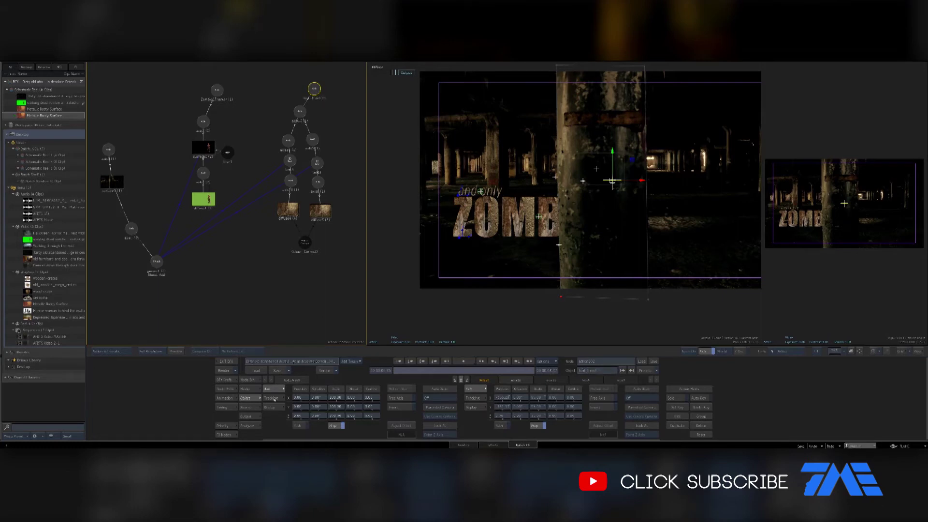
# - Set the new parent axis's tracking to use media 1 and open the Stabilizer for it
pyautogui.click(276, 398)
pyautogui.click(325, 427)
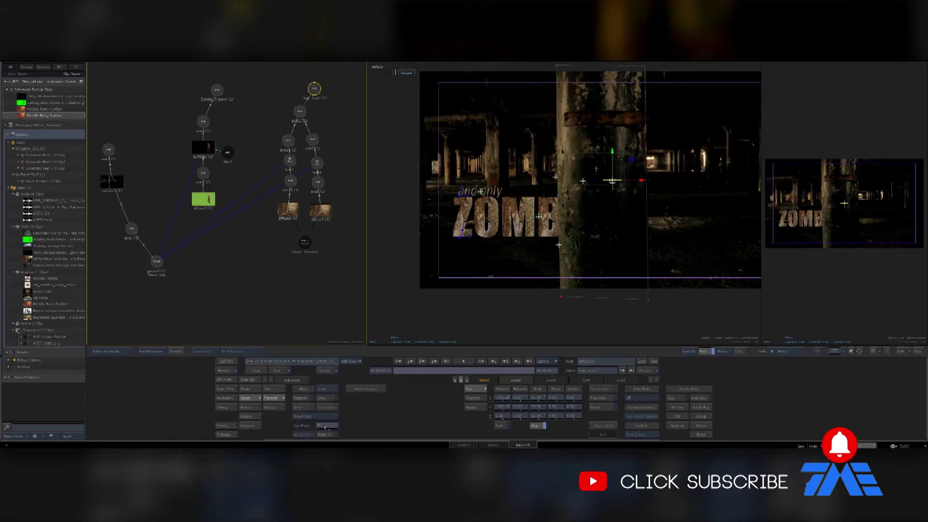
pyautogui.write('1')
pyautogui.press('Return')
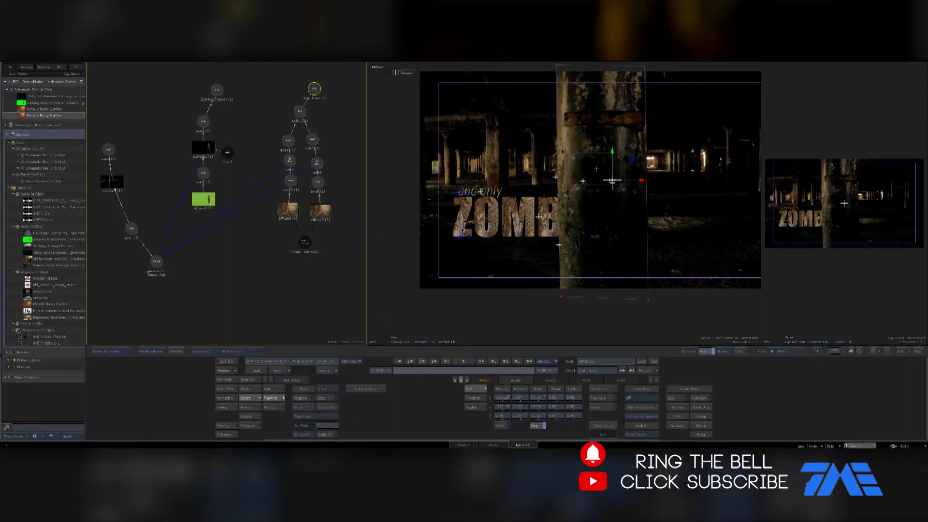
pyautogui.click(123, 193)
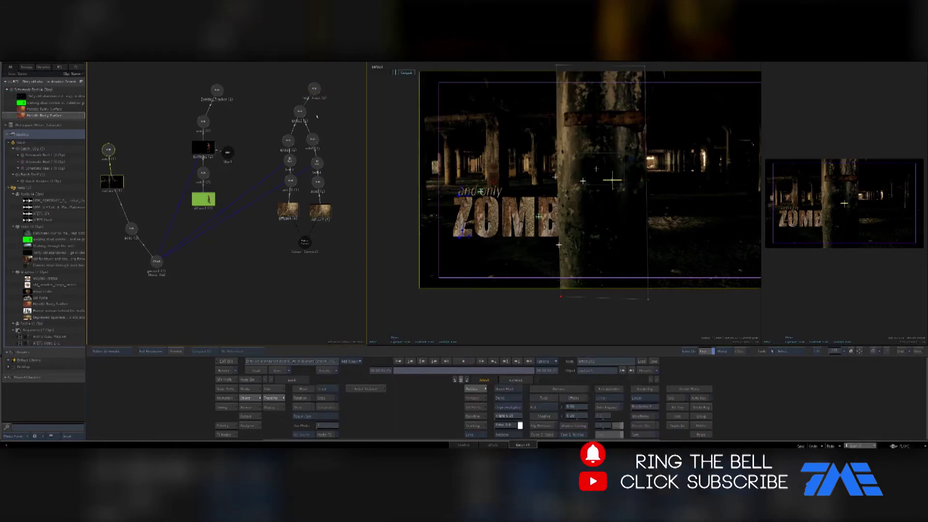
pyautogui.click(314, 89)
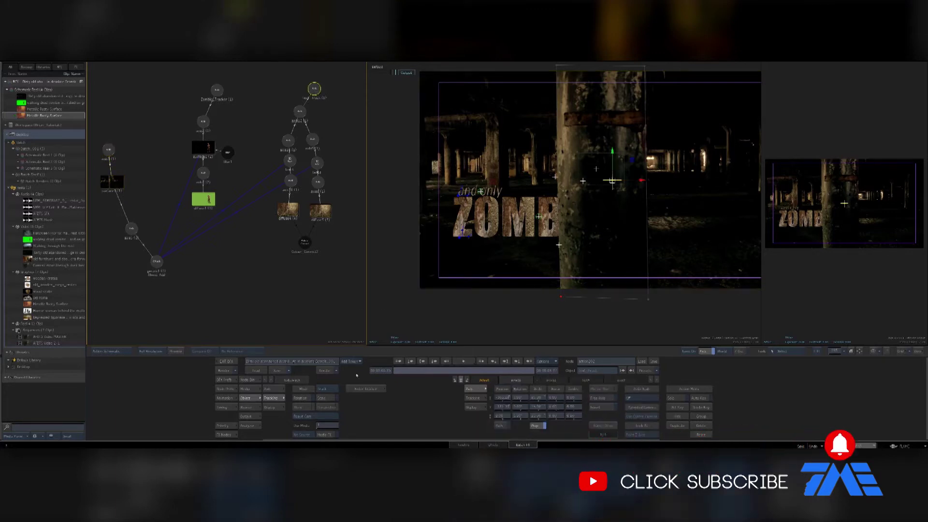
pyautogui.click(361, 389)
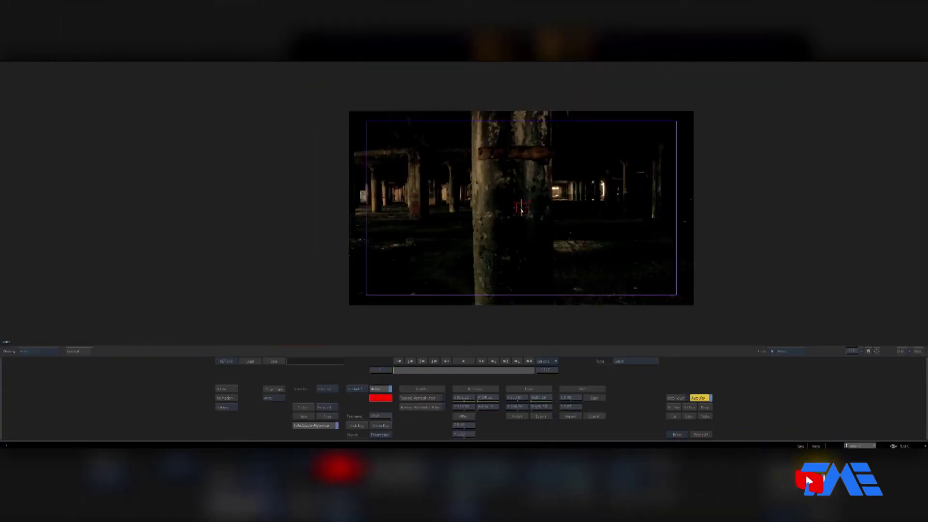
# - Place the tracker on the ground detail left of the pillar, analyze the shot, and return to the Action setup
pyautogui.moveTo(516, 216); pyautogui.dragTo(412, 257)
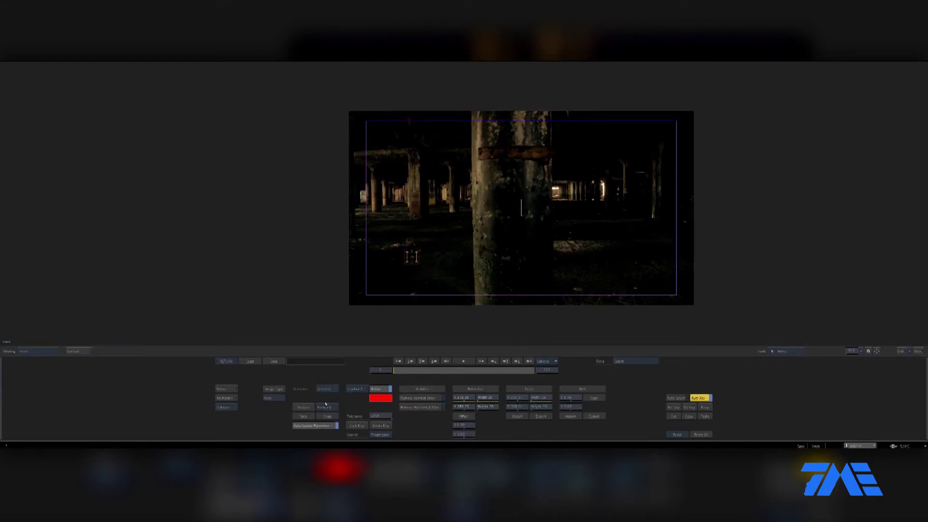
pyautogui.click(303, 407)
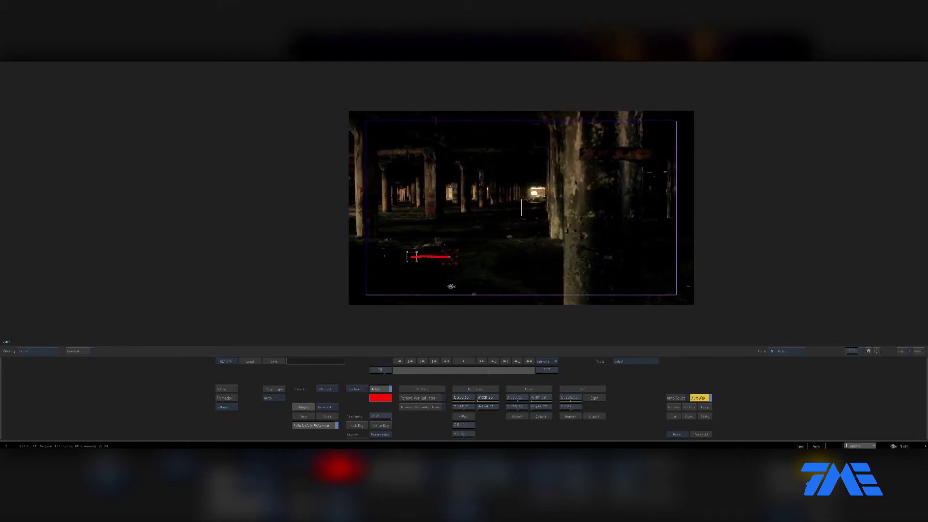
pyautogui.click(227, 361)
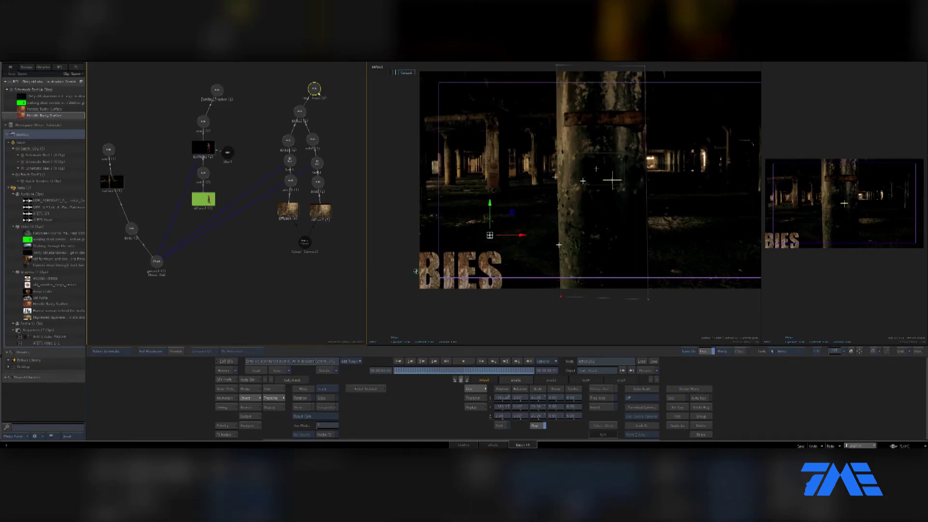
# - Apply a parent offset to the tracked axis to restore the title's placement at the first frame, and scrub to check the track
pyautogui.click(279, 389)
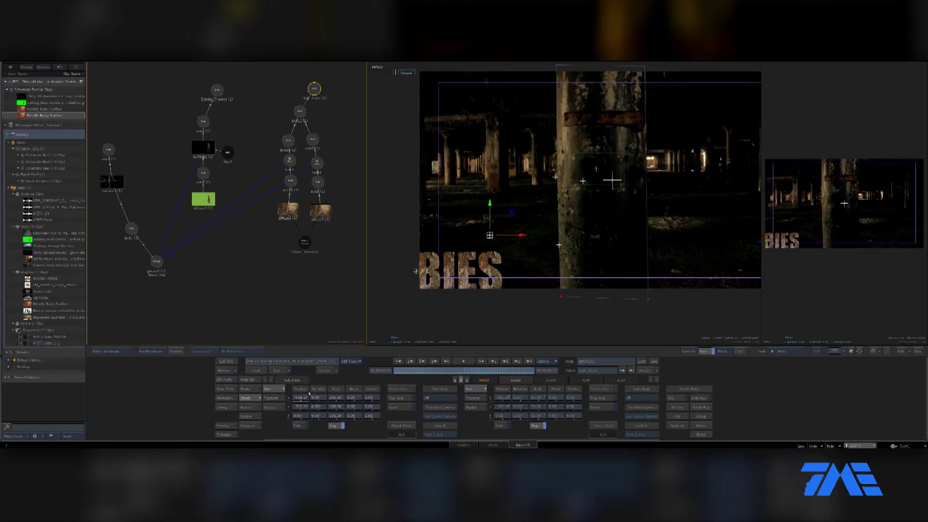
pyautogui.click(403, 426)
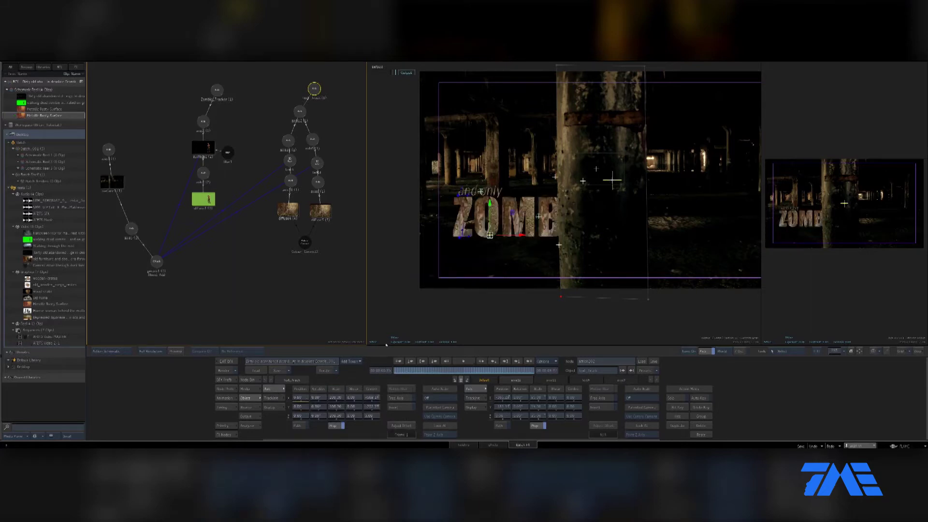
pyautogui.click(299, 113)
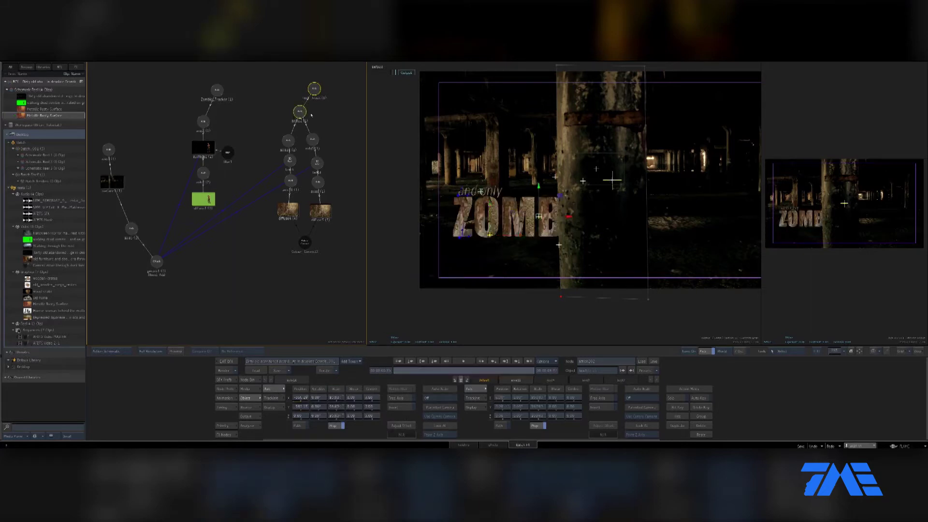
pyautogui.moveTo(390, 376); pyautogui.dragTo(491, 376)
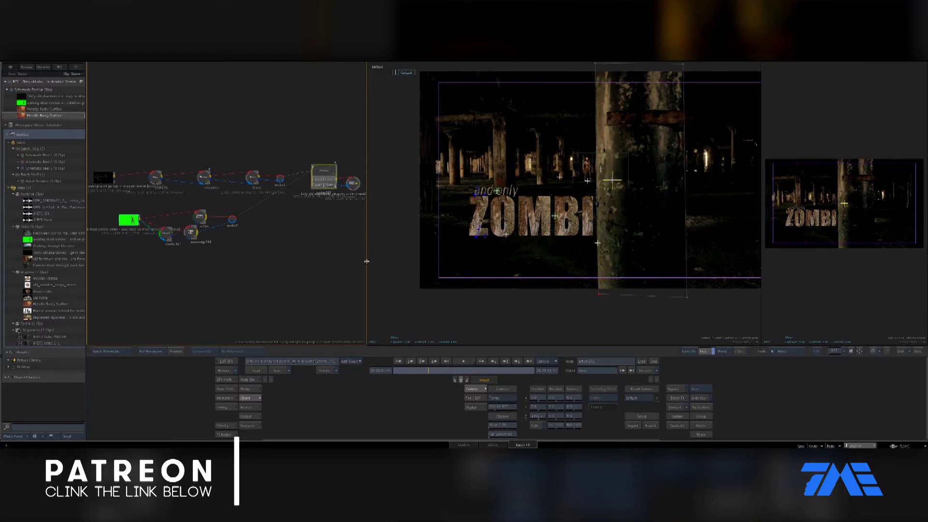
# - Bring the wooden crates and wood crate images into the batch and connect each to the Action node as a new media
pyautogui.moveTo(45, 278); pyautogui.dragTo(165, 270)
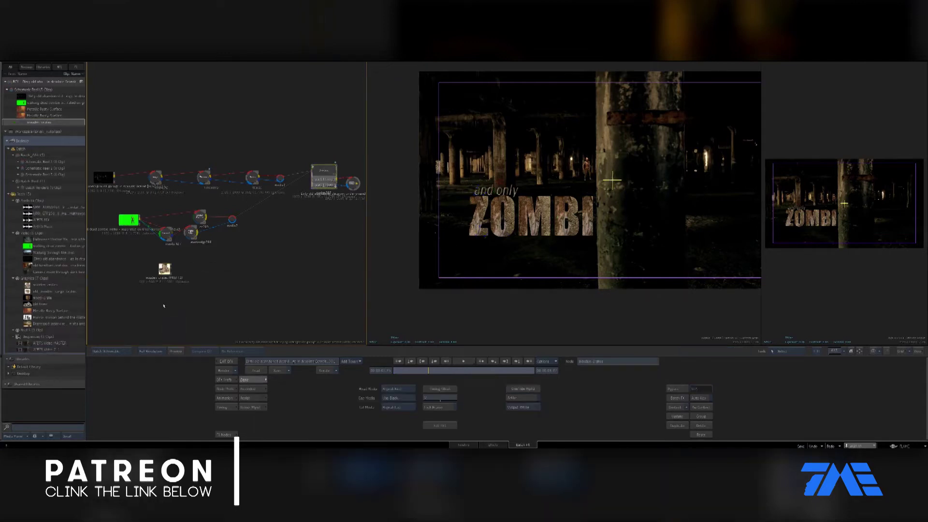
pyautogui.click(164, 305)
pyautogui.moveTo(43, 298); pyautogui.dragTo(155, 304)
pyautogui.moveTo(313, 167); pyautogui.dragTo(298, 285)
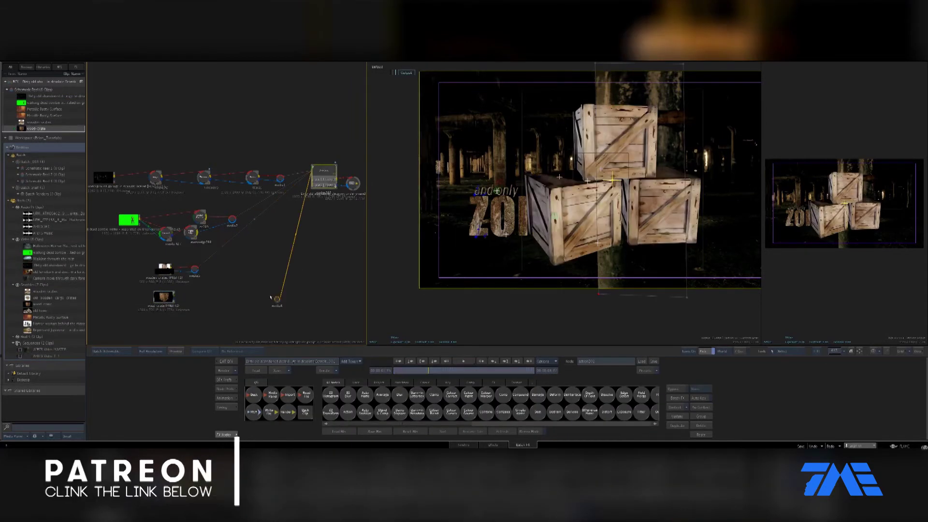
pyautogui.moveTo(275, 300); pyautogui.dragTo(213, 280)
pyautogui.moveTo(172, 252); pyautogui.dragTo(144, 251)
pyautogui.moveTo(172, 283); pyautogui.dragTo(142, 282)
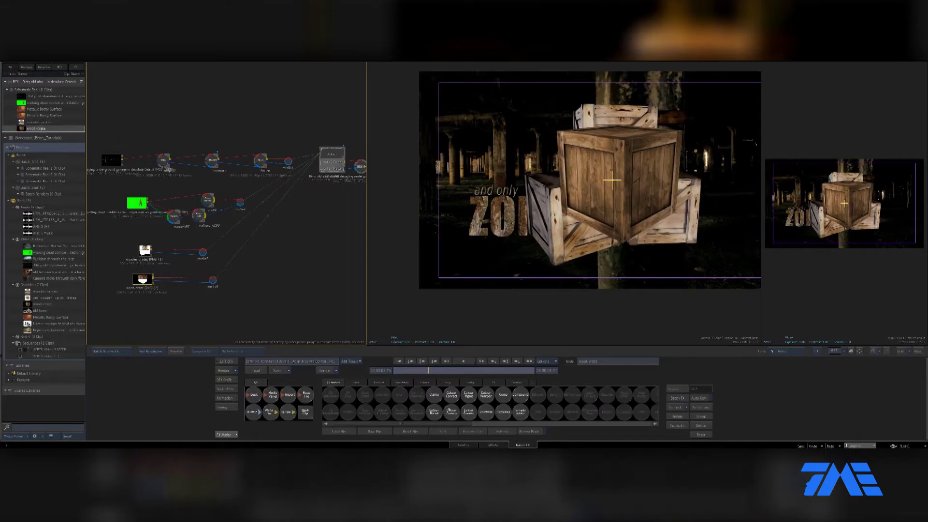
# - Insert a Colour Correct node between the wooden crates image and its media, and disconnect the wood crate image's media link
pyautogui.moveTo(172, 248)
pyautogui.mouseDown()
pyautogui.moveTo(180, 254)
pyautogui.moveTo(170, 239)
pyautogui.mouseUp()
pyautogui.doubleClick(172, 242)
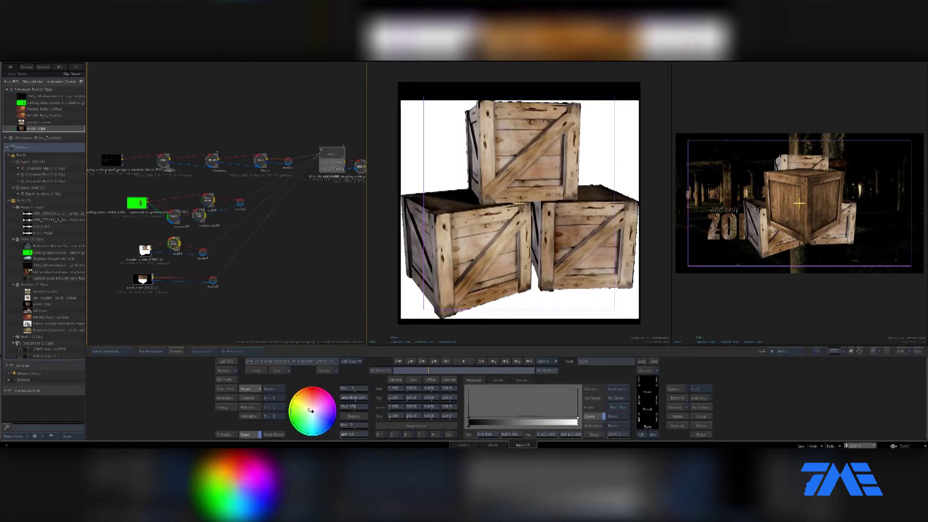
pyautogui.moveTo(180, 296); pyautogui.dragTo(185, 285)
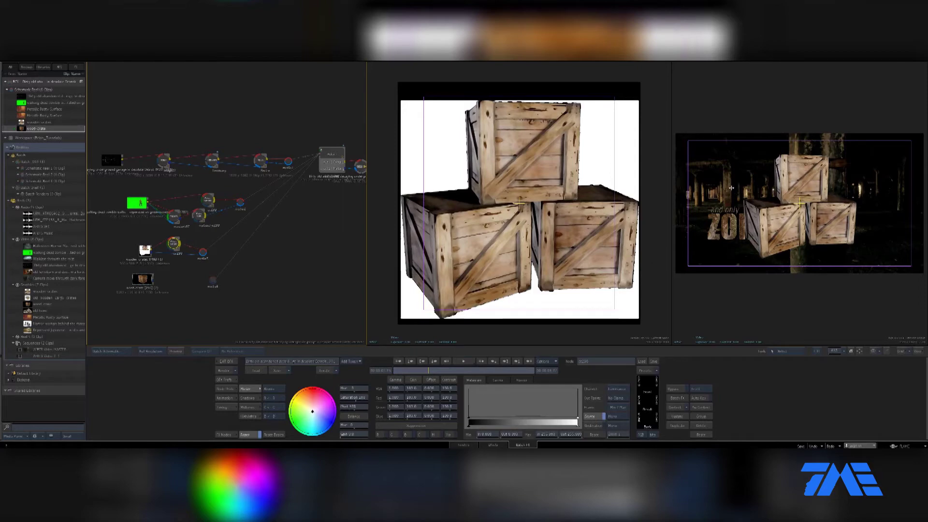
# - Shift the stacked crates' colour balance towards warm yellow and set their master gain to 50
pyautogui.moveTo(310, 410); pyautogui.dragTo(309, 407)
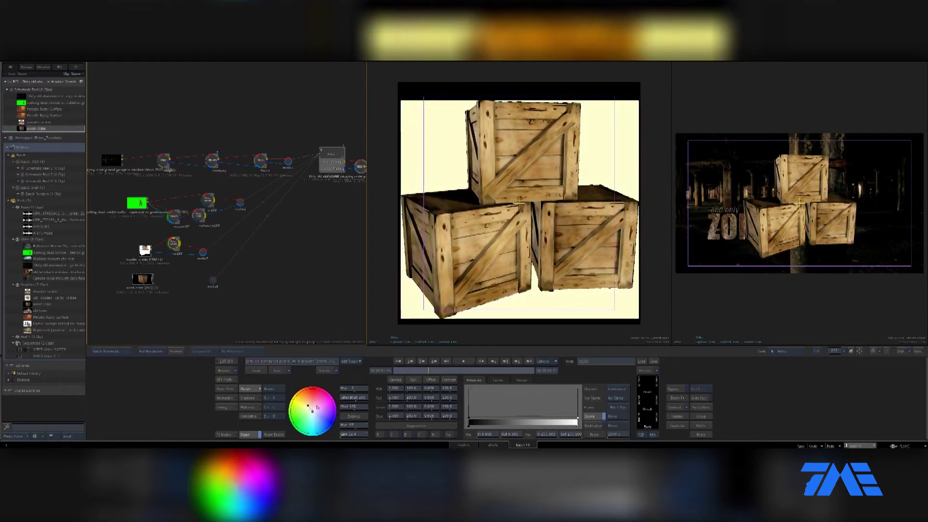
pyautogui.click(417, 391)
pyautogui.write('25')
pyautogui.press('Return')
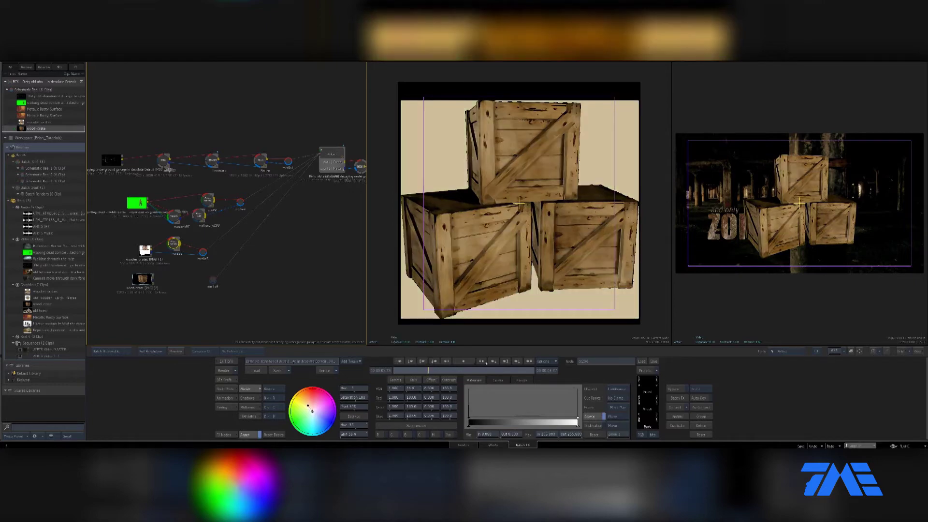
pyautogui.click(416, 389)
pyautogui.write('50')
pyautogui.press('Return')
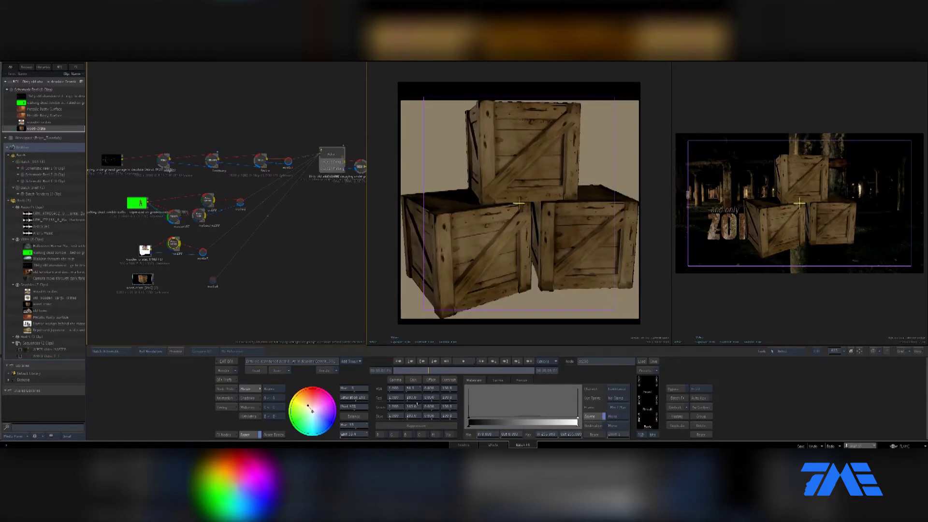
# - Readjust the stacked crates' master gain, trying 35 and 67, and raise the histogram's minimum input level slightly
pyautogui.click(416, 389)
pyautogui.write('35')
pyautogui.press('Return')
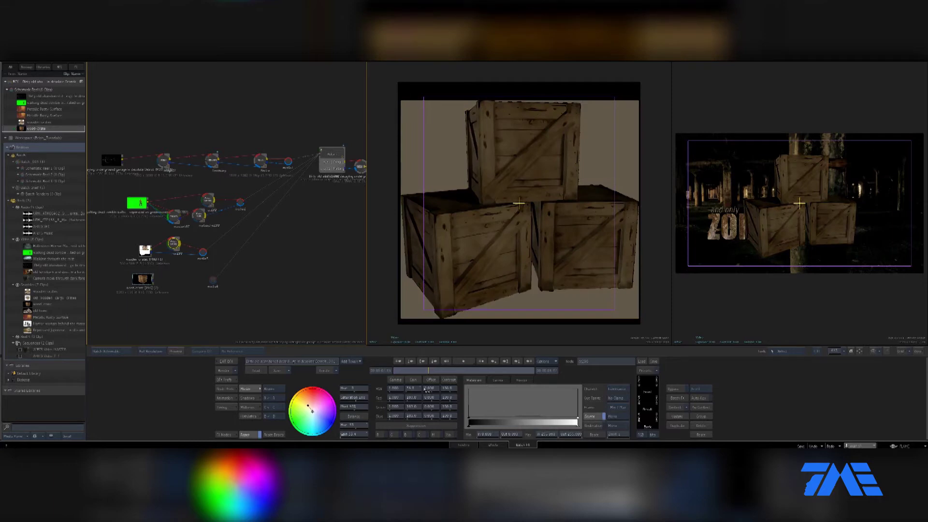
pyautogui.click(423, 395)
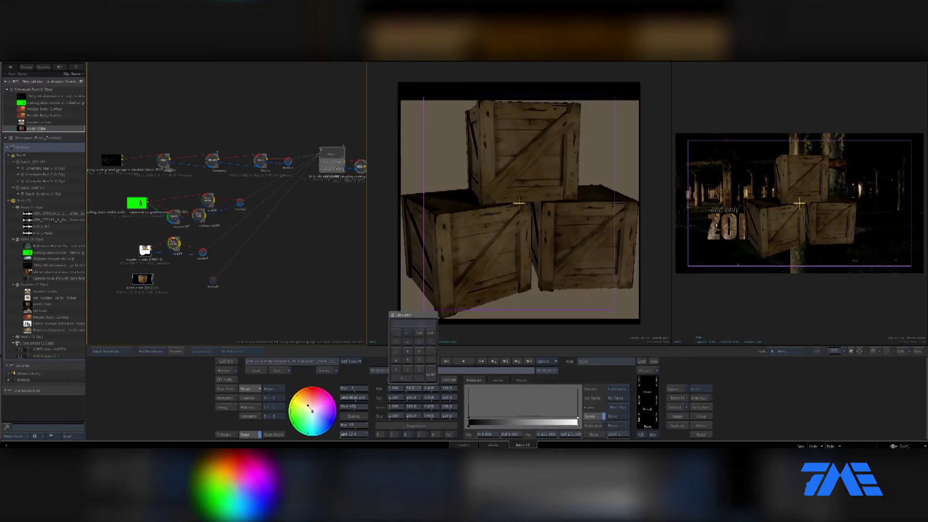
pyautogui.write('67')
pyautogui.press('Return')
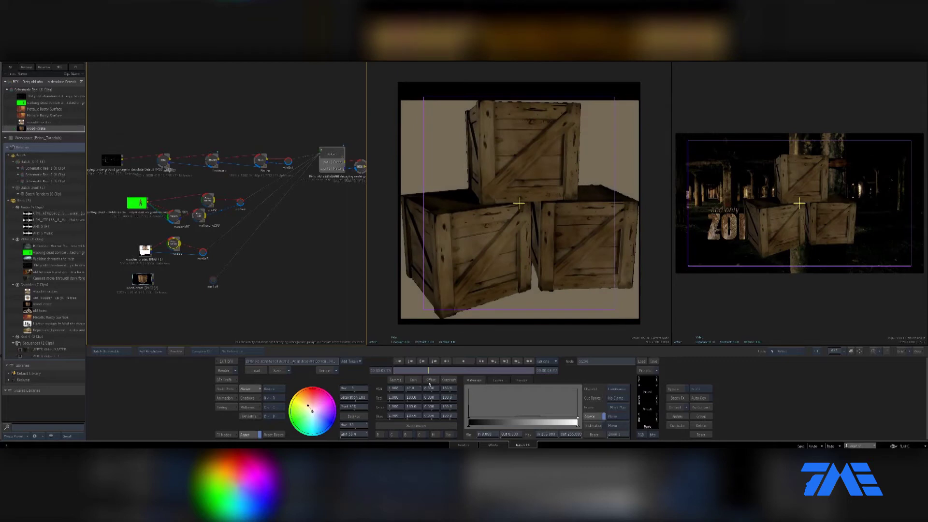
pyautogui.click(426, 390)
pyautogui.press('Return')
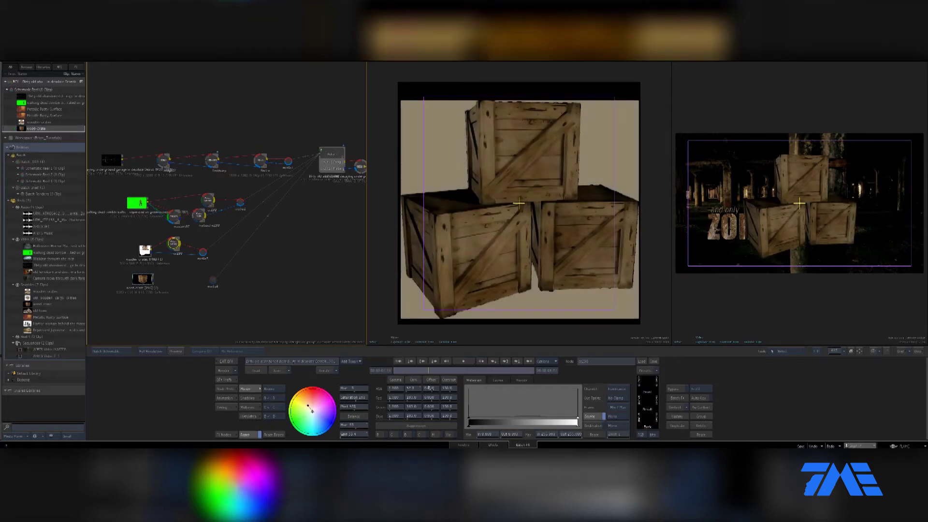
pyautogui.moveTo(470, 419); pyautogui.dragTo(479, 419)
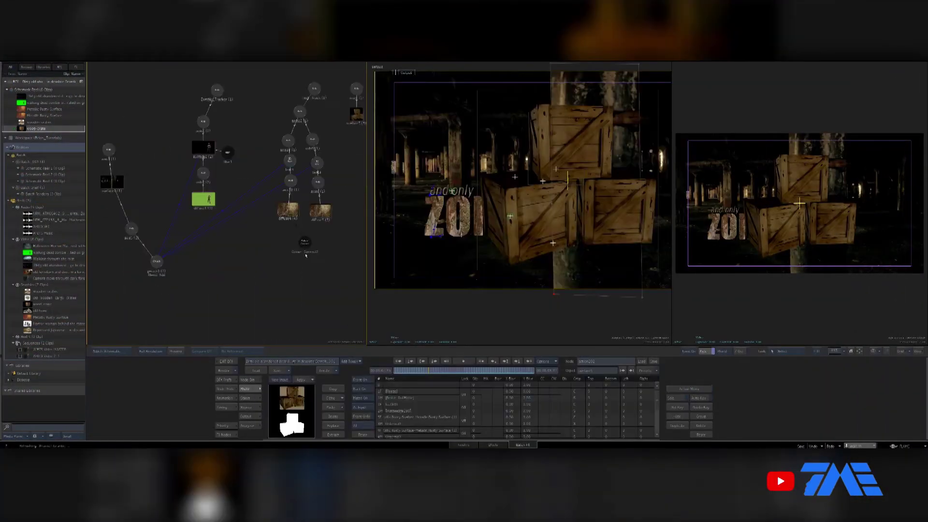
# - Scale the stacked crates' axis to 20 in Action and place them on the ground just left of the title
pyautogui.moveTo(256, 121); pyautogui.dragTo(302, 206)
pyautogui.click(249, 399)
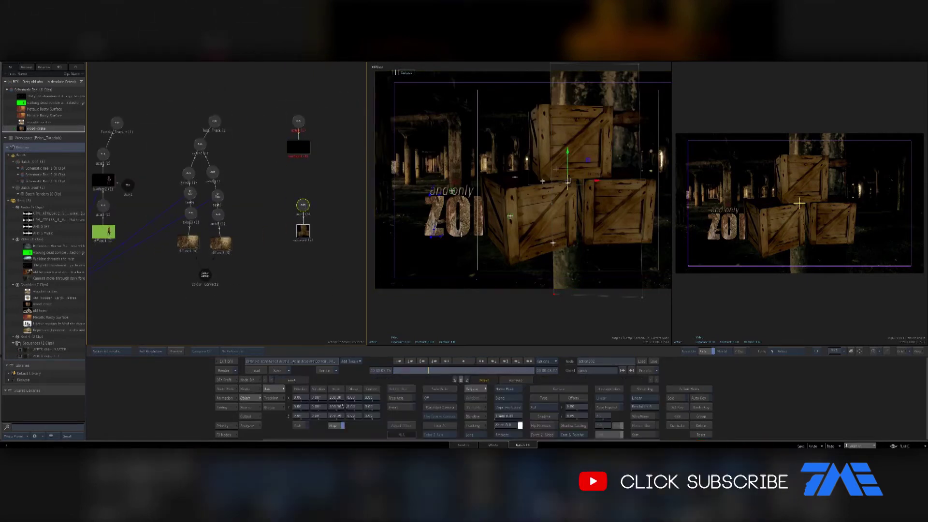
pyautogui.click(336, 397)
pyautogui.write('20')
pyautogui.press('Return')
pyautogui.moveTo(562, 188); pyautogui.dragTo(396, 239)
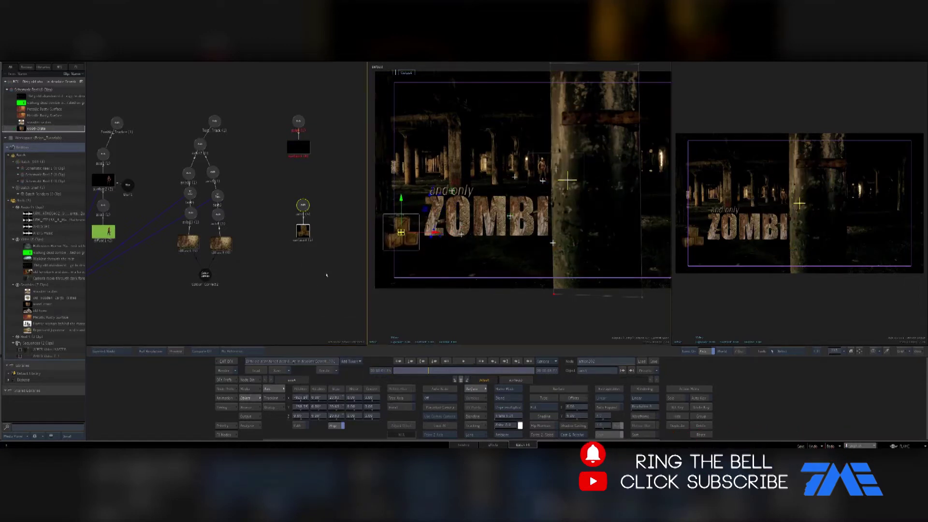
# - Insert a Colour Correct node between the wood crate image and its media, and arrange its Action axis beside the stacked crates' axis
pyautogui.press('Escape')
pyautogui.click(144, 281)
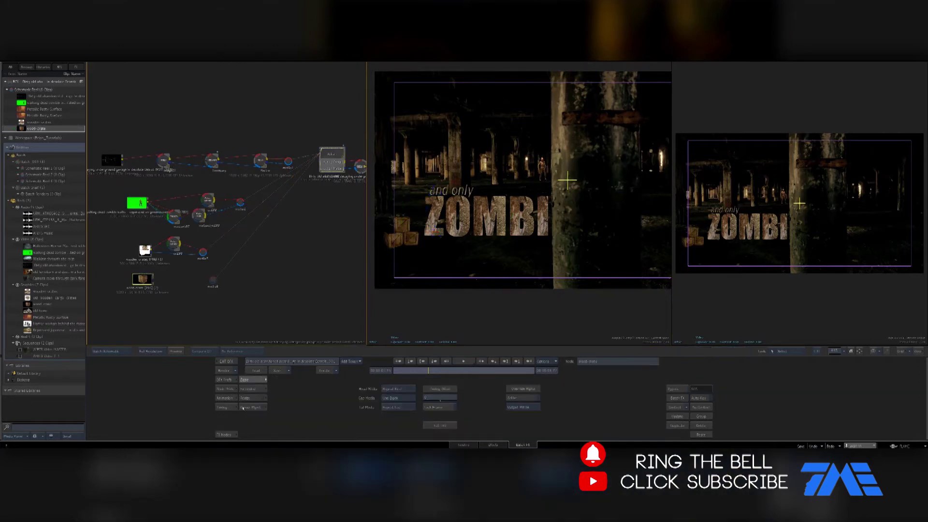
pyautogui.moveTo(465, 447)
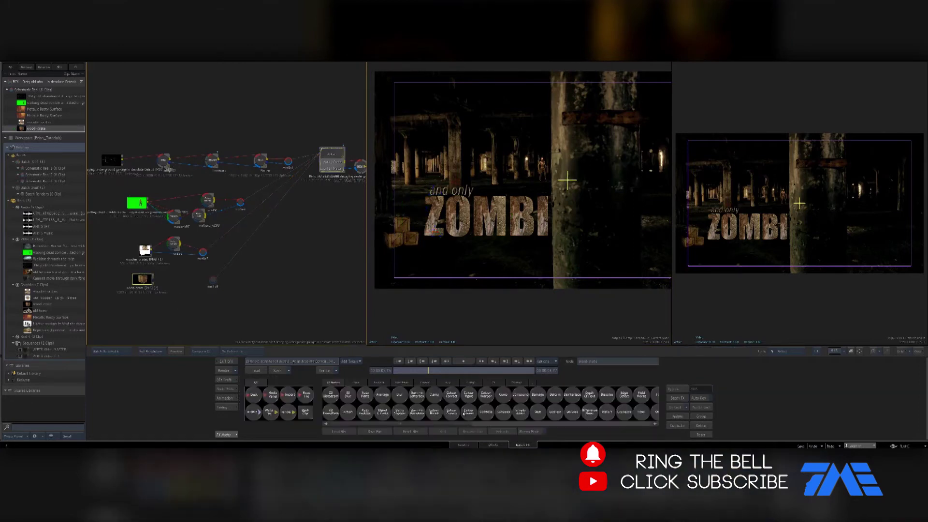
pyautogui.moveTo(184, 306); pyautogui.dragTo(159, 277)
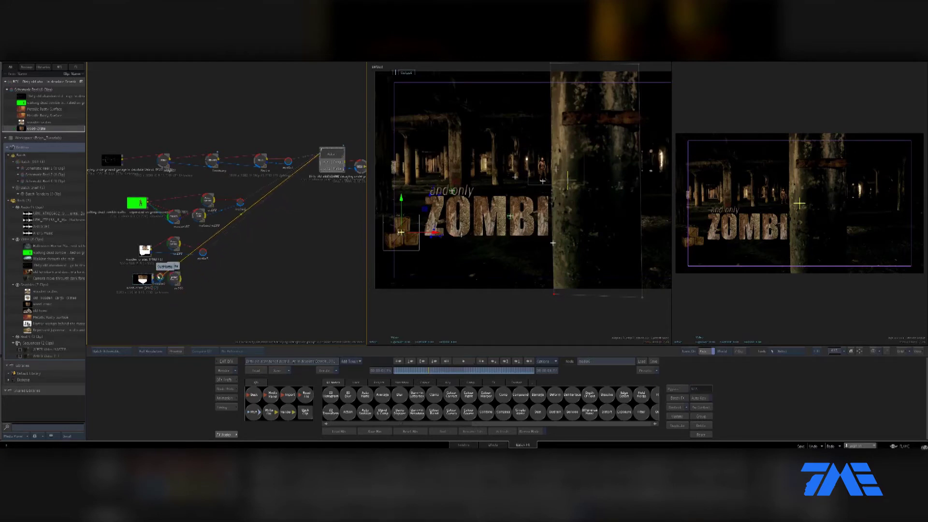
pyautogui.moveTo(159, 278); pyautogui.dragTo(159, 279)
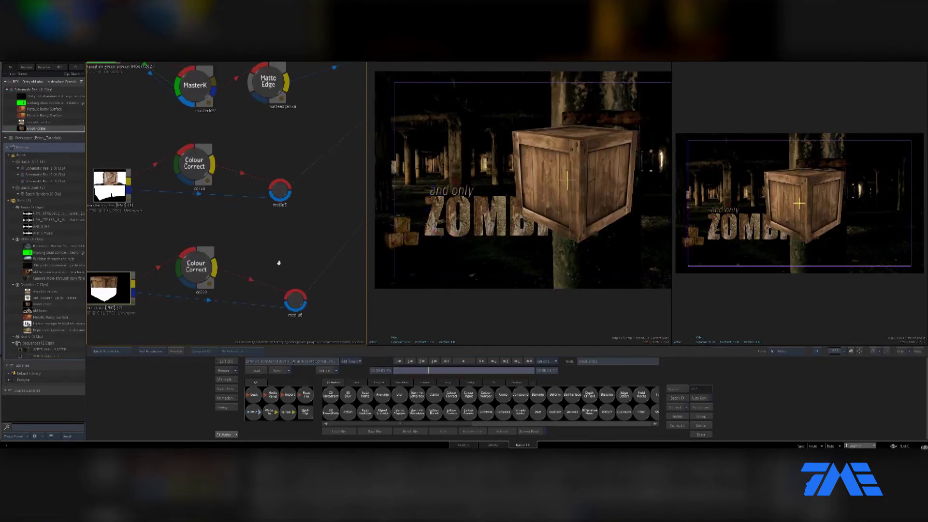
pyautogui.scroll(-5, 273, 259)
pyautogui.click(168, 263)
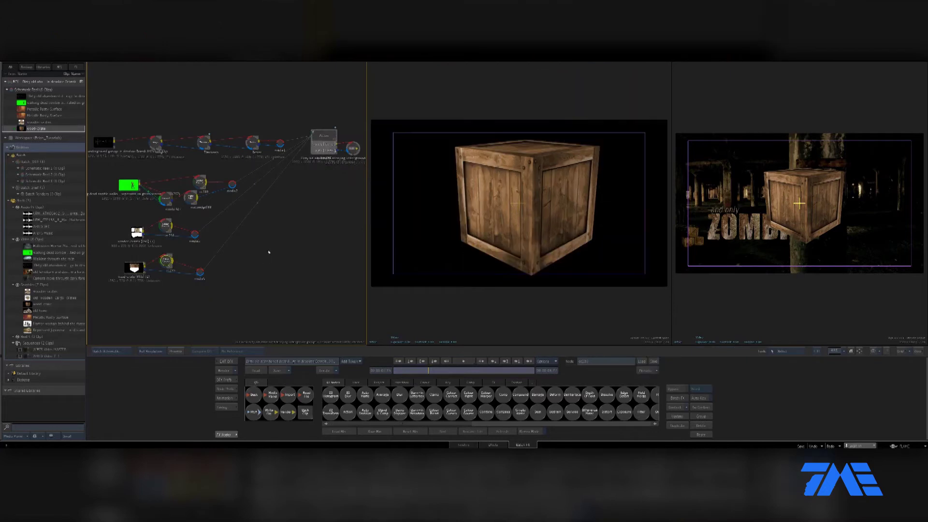
pyautogui.doubleClick(325, 144)
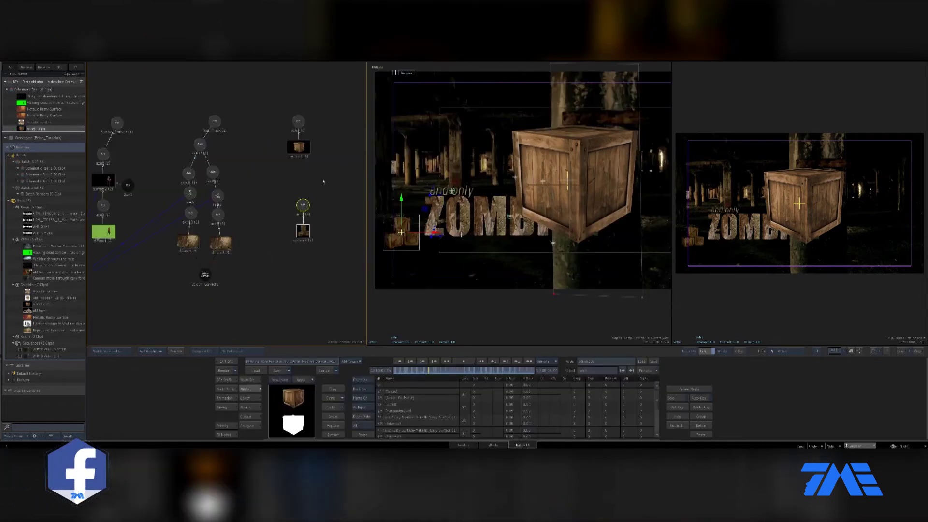
pyautogui.moveTo(309, 147); pyautogui.dragTo(333, 236)
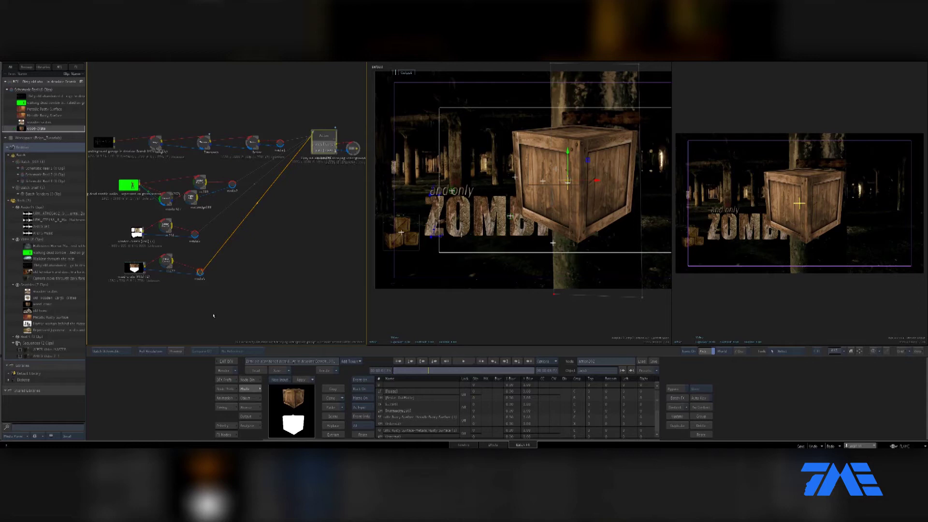
# - Set the Colour Correct saturation to 80 for the single wood crate and to 69 for the stacked crates
pyautogui.click(166, 261)
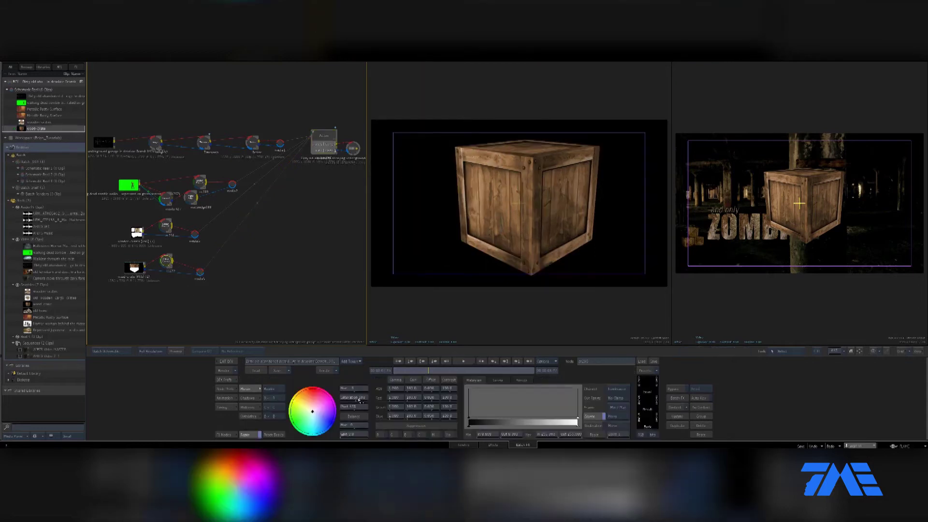
pyautogui.click(358, 400)
pyautogui.write('80')
pyautogui.press('Return')
pyautogui.click(166, 226)
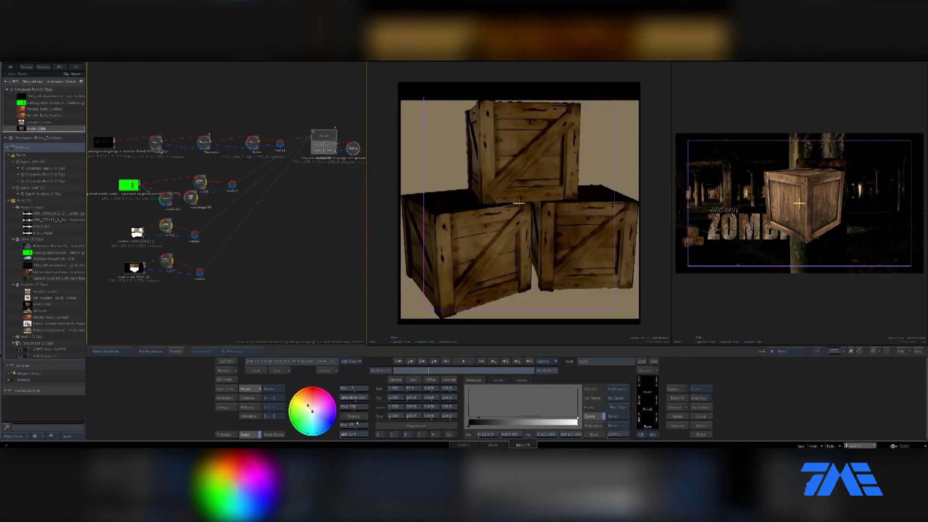
pyautogui.click(358, 399)
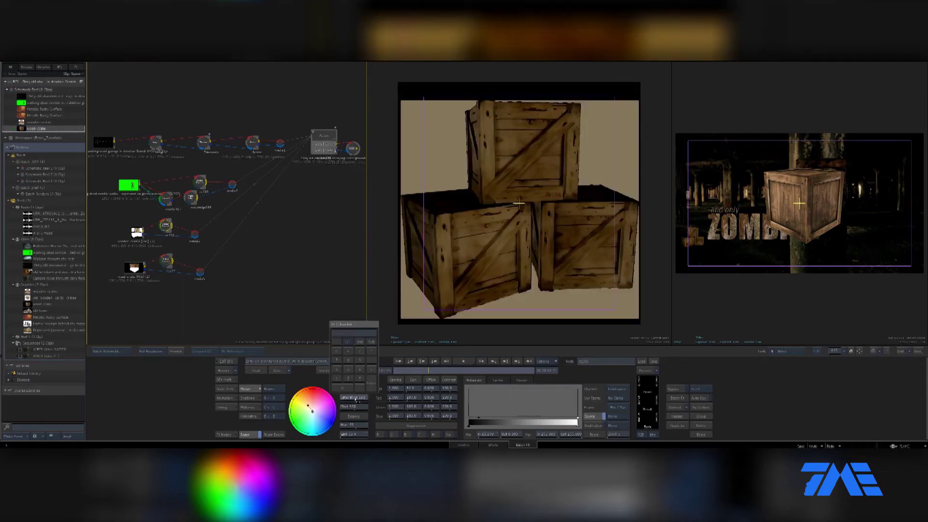
pyautogui.write('69')
pyautogui.press('Return')
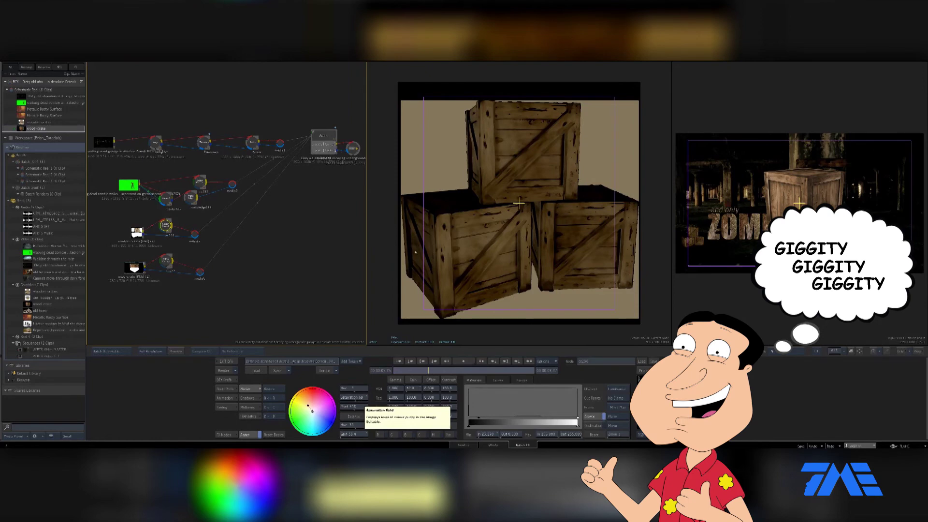
# - Lower the single wood crate's master gain slightly and raise its histogram's minimum input level
pyautogui.click(166, 261)
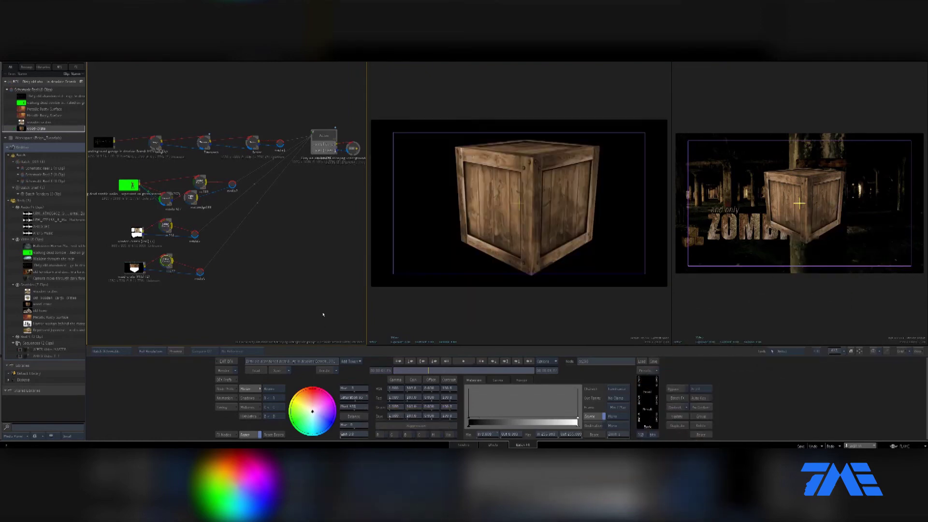
pyautogui.moveTo(419, 391); pyautogui.dragTo(412, 391)
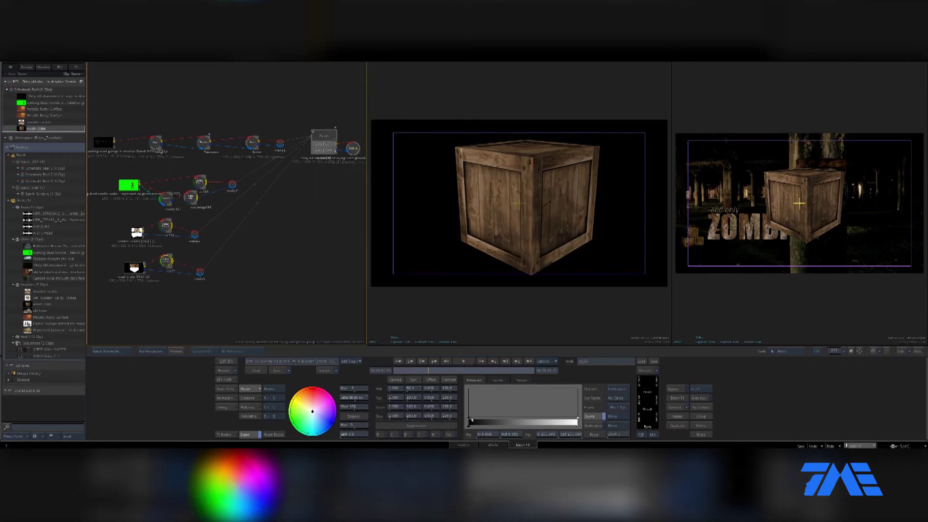
pyautogui.moveTo(473, 419); pyautogui.dragTo(475, 418)
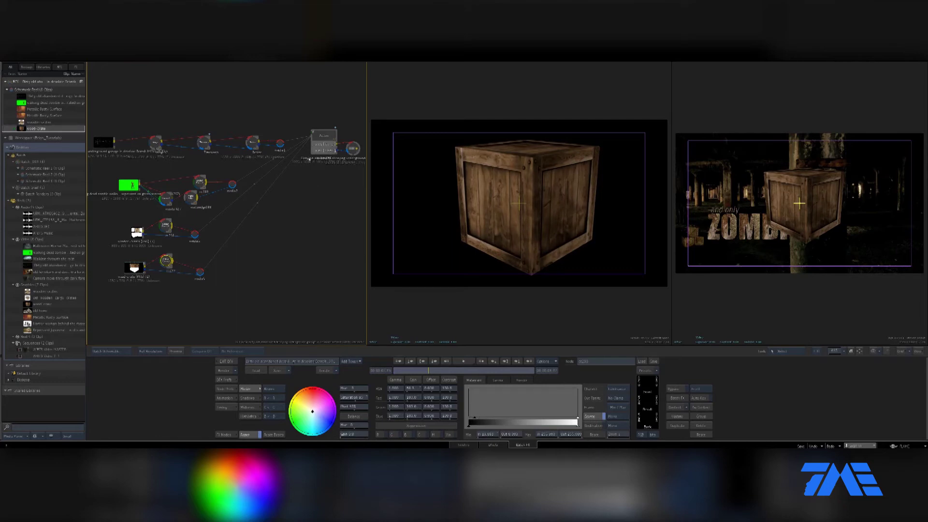
# - Scale the single wood crate's axis to 25 in Action and place it on the ground left of the title
pyautogui.doubleClick(323, 148)
pyautogui.click(249, 398)
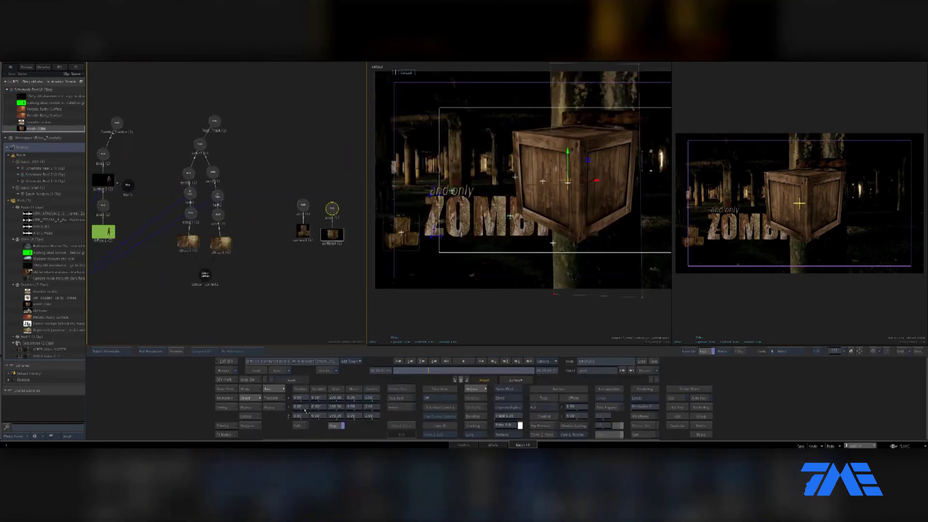
pyautogui.click(334, 398)
pyautogui.write('25')
pyautogui.press('Return')
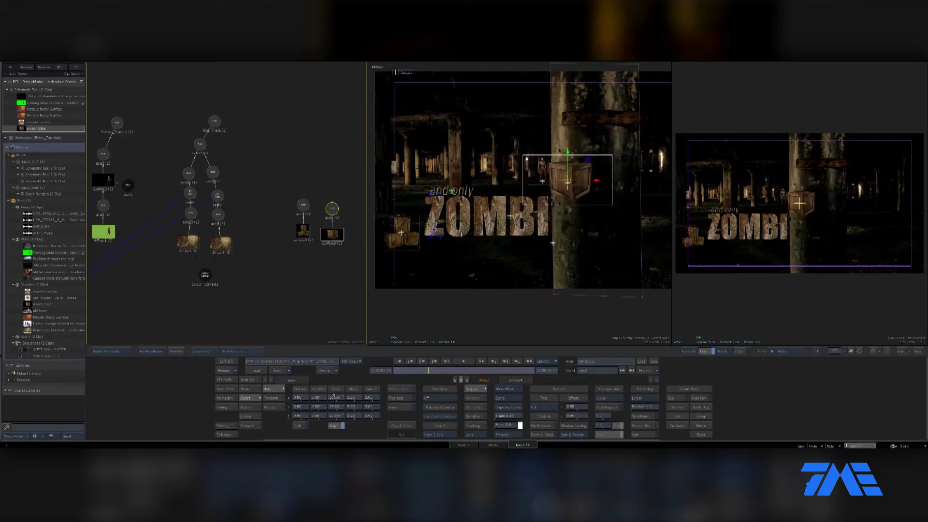
pyautogui.moveTo(568, 182); pyautogui.dragTo(398, 240)
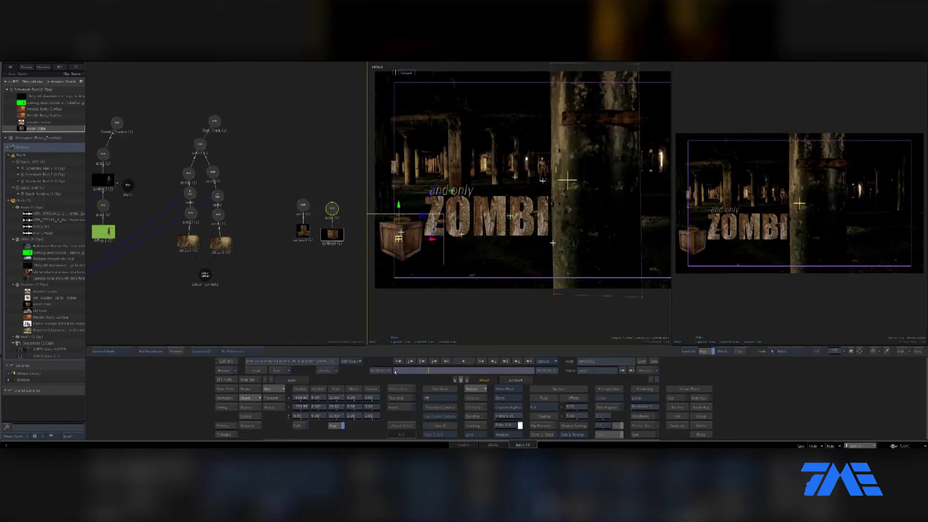
# - Set the single crate's scale to 20, and enlarge the stacked crates and move them up and right behind it
pyautogui.click(334, 397)
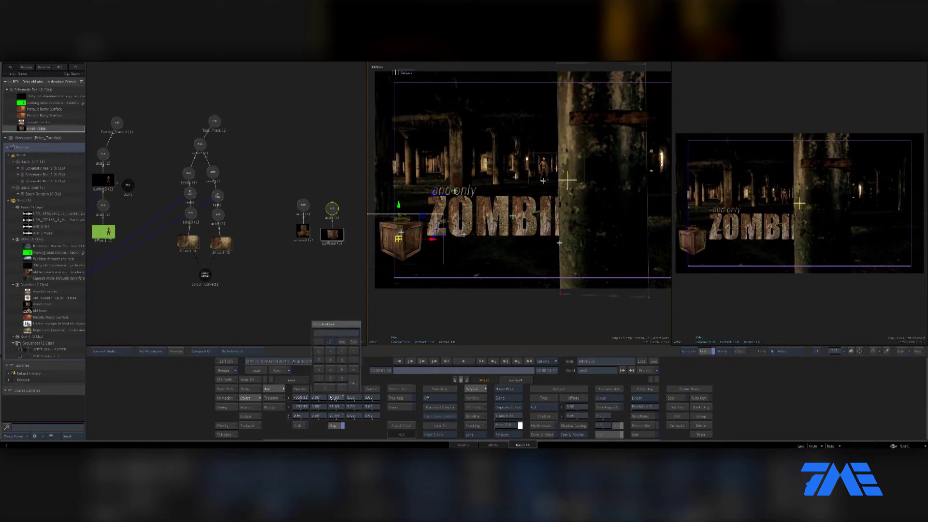
pyautogui.press('Return')
pyautogui.click(306, 207)
pyautogui.moveTo(335, 400); pyautogui.dragTo(348, 400)
pyautogui.moveTo(401, 232); pyautogui.dragTo(431, 212)
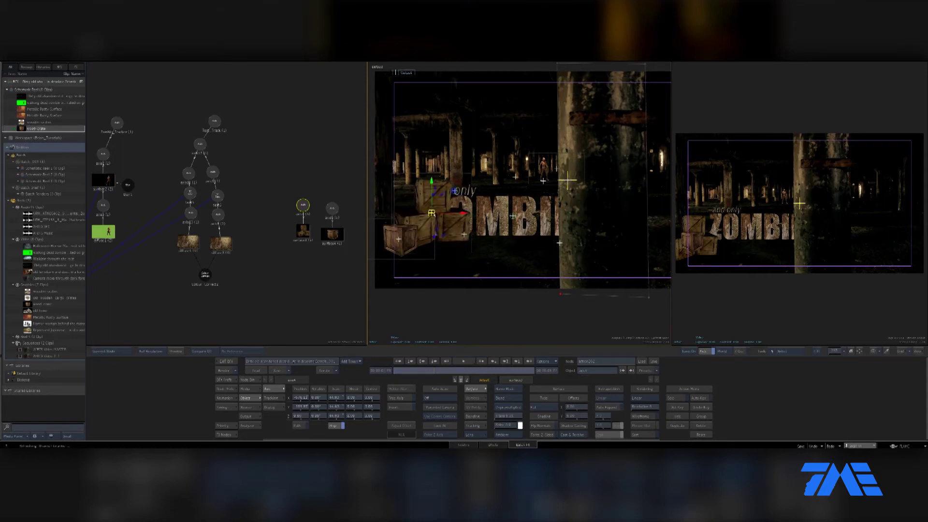
# - Nudge the single crate slightly left, and shift the stacked crates left so they clear the title's first letter
pyautogui.click(332, 209)
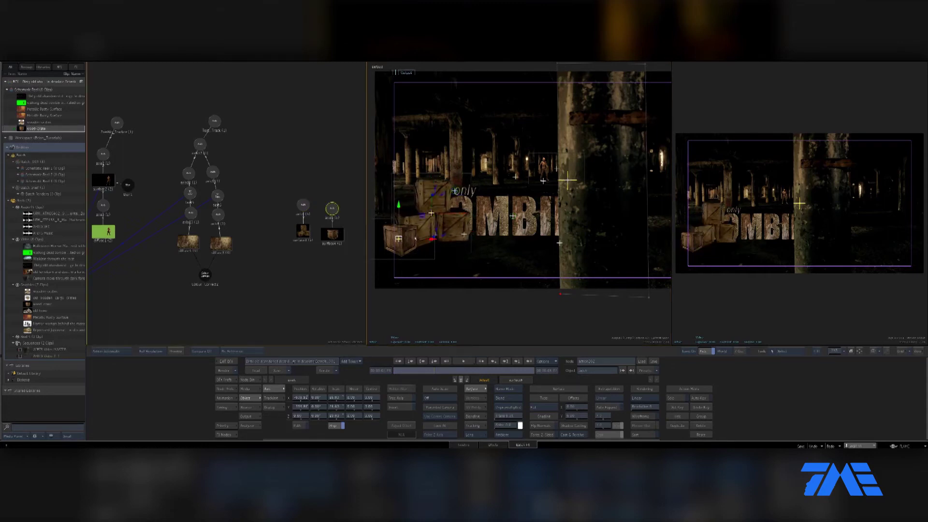
pyautogui.moveTo(396, 242); pyautogui.dragTo(394, 239)
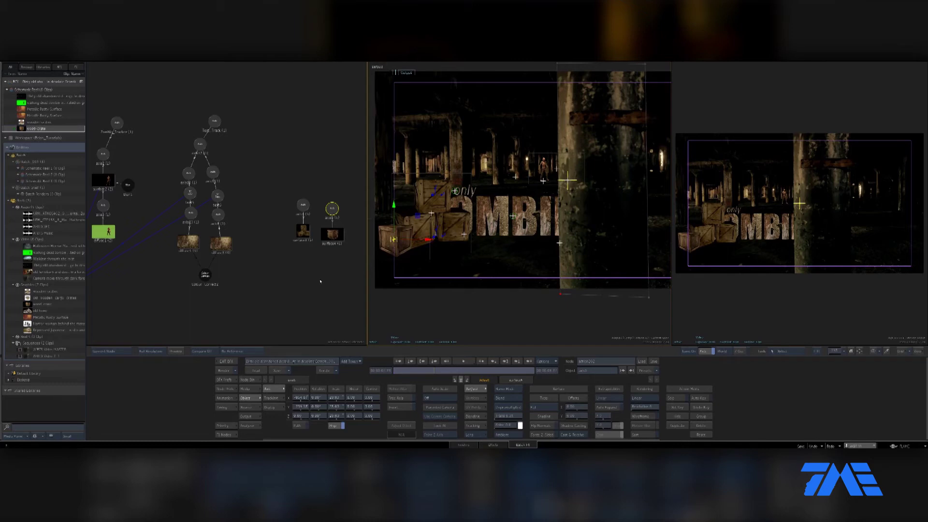
pyautogui.press('Escape')
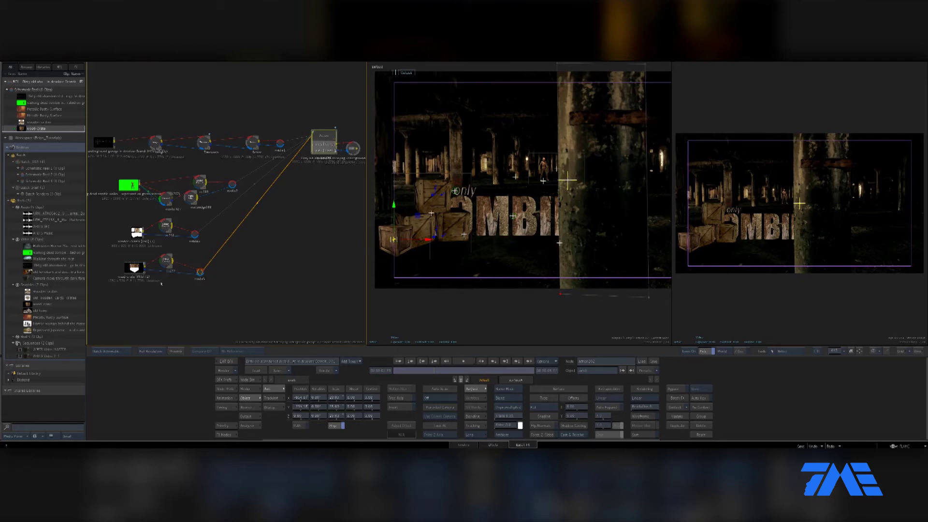
pyautogui.doubleClick(327, 141)
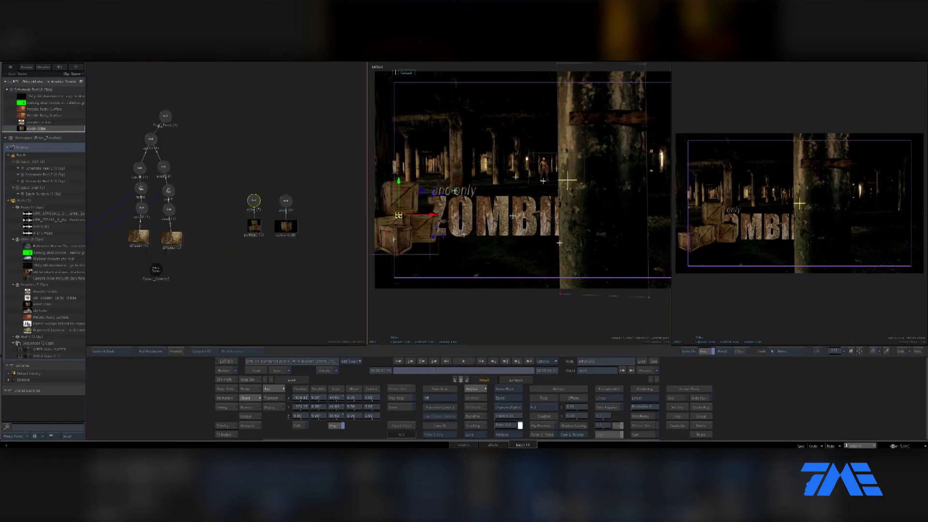
# - Shift the single crate slightly right, and duplicate its axis so the copy feeds from the same crate surface
pyautogui.click(399, 238)
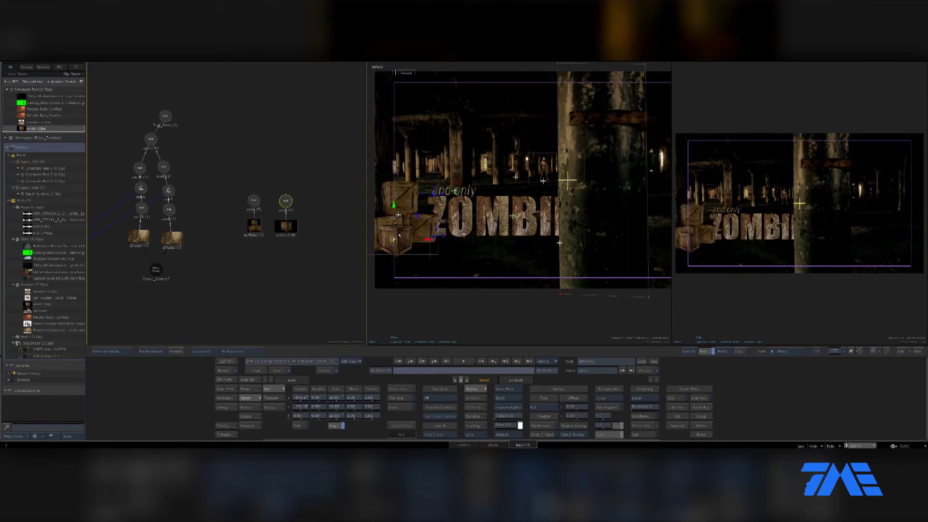
pyautogui.moveTo(393, 238); pyautogui.dragTo(410, 235)
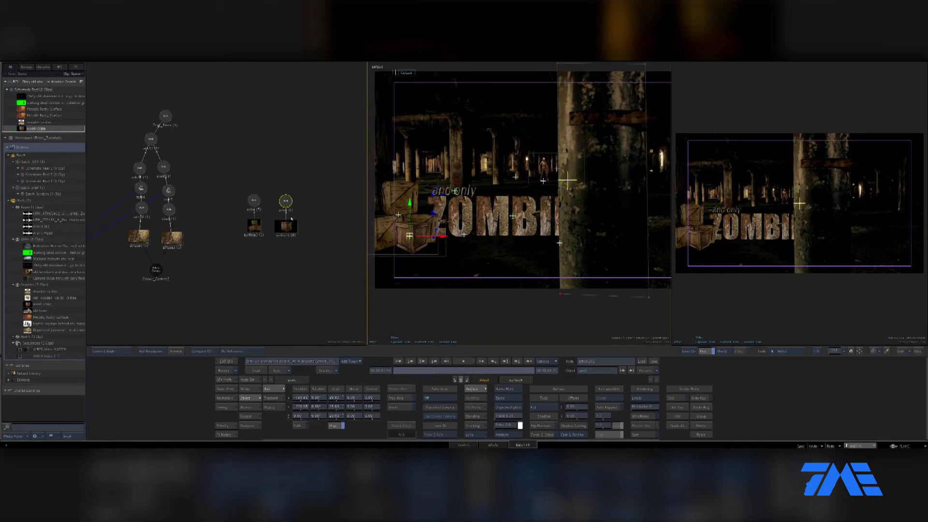
pyautogui.click(312, 225)
pyautogui.click(286, 202)
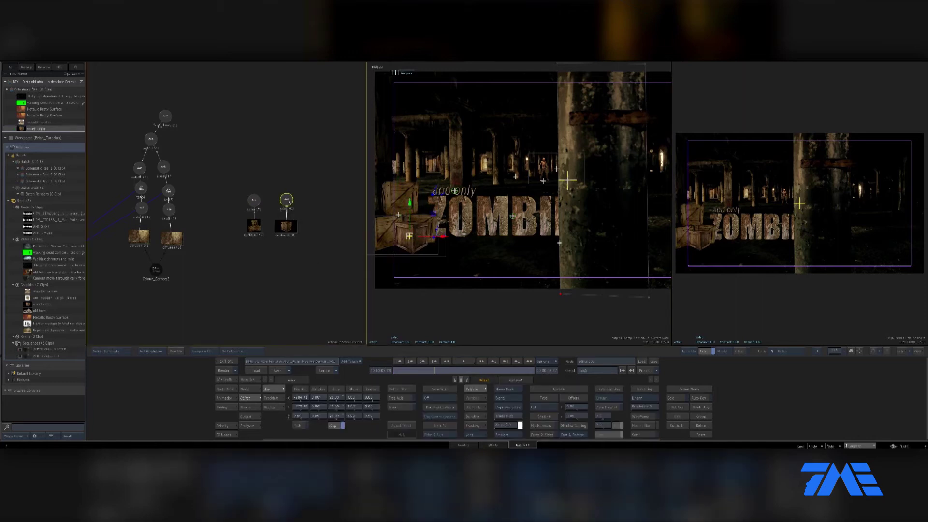
pyautogui.hotkey('ctrl', 'v')
pyautogui.moveTo(316, 193); pyautogui.dragTo(312, 209)
pyautogui.click(287, 200)
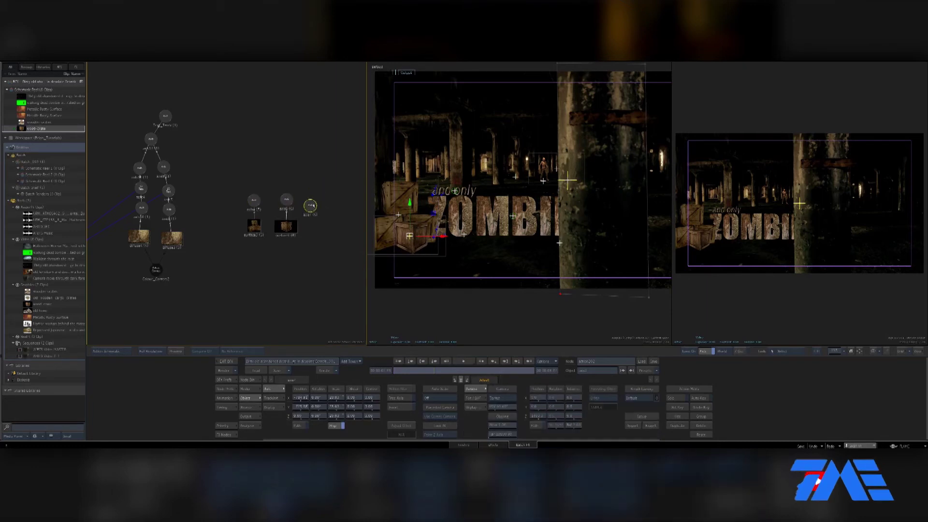
pyautogui.click(312, 205)
pyautogui.moveTo(313, 206)
pyautogui.mouseDown()
pyautogui.moveTo(291, 223)
pyautogui.moveTo(309, 201)
pyautogui.mouseUp()
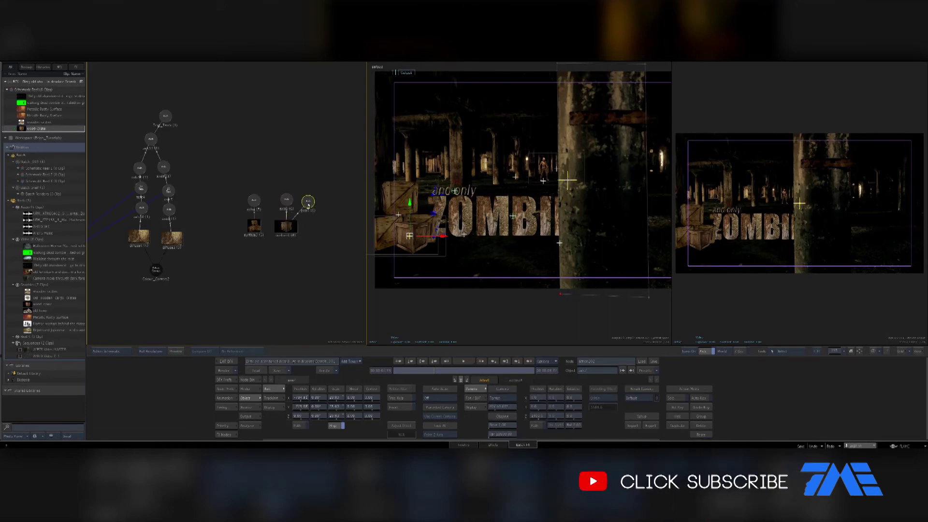
# - Place the duplicated single crate beside the original on the ground, scaled down slightly, near the title's first letter
pyautogui.moveTo(410, 236); pyautogui.dragTo(436, 237)
pyautogui.click(339, 399)
pyautogui.write('29')
pyautogui.press('Return')
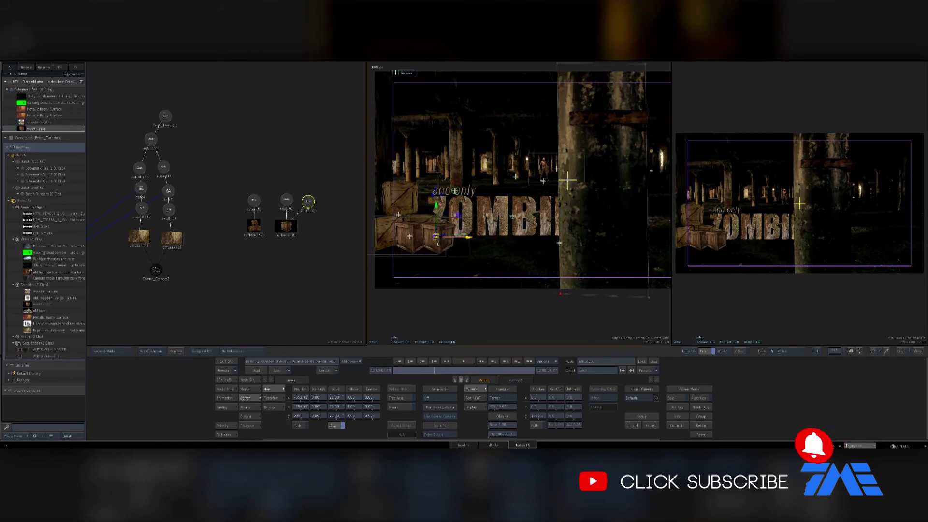
pyautogui.moveTo(436, 237); pyautogui.dragTo(441, 238)
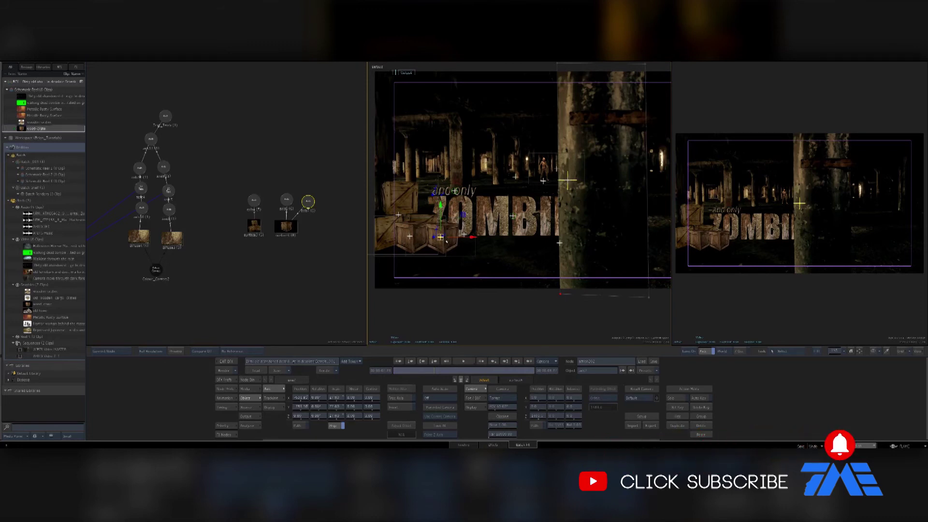
pyautogui.moveTo(441, 241); pyautogui.dragTo(435, 241)
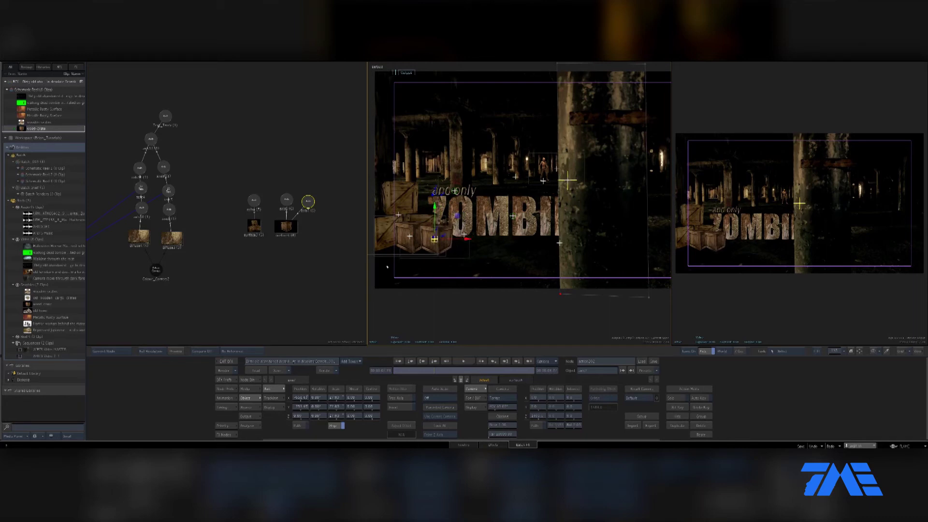
# - Parent the crate axes to the title's tracking axis in the Action schematic and scrub to check their movement
pyautogui.moveTo(421, 373)
pyautogui.mouseDown()
pyautogui.moveTo(407, 373)
pyautogui.moveTo(494, 373)
pyautogui.moveTo(427, 372)
pyautogui.mouseUp()
pyautogui.moveTo(311, 279); pyautogui.dragTo(325, 201)
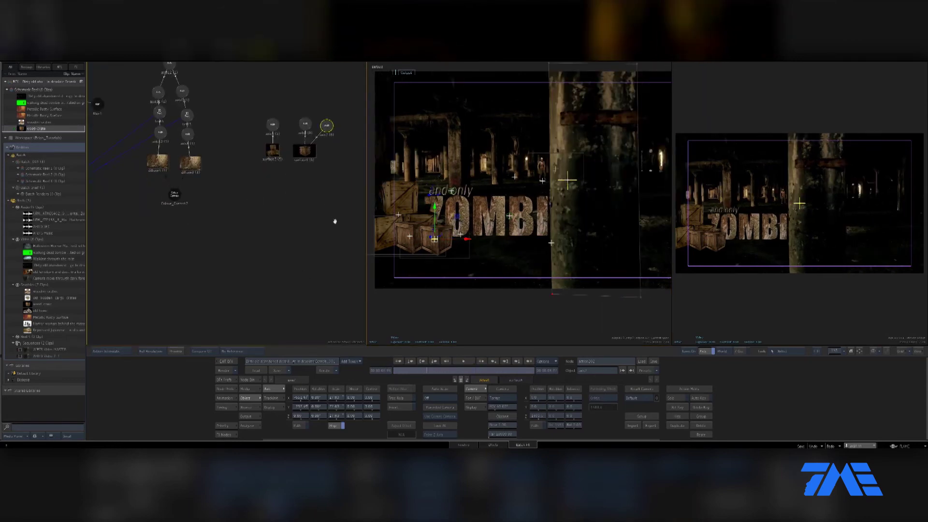
pyautogui.hotkey('shift', 'f')
pyautogui.moveTo(164, 269); pyautogui.dragTo(219, 317)
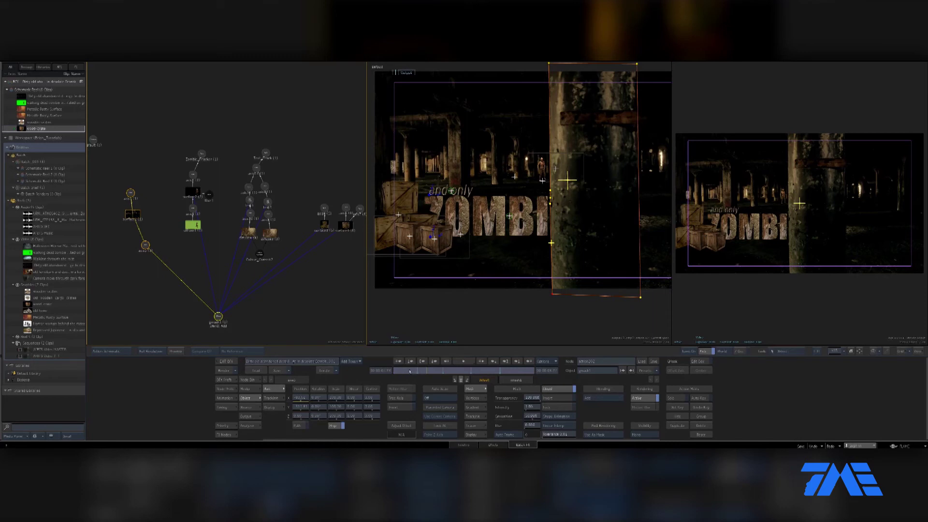
pyautogui.moveTo(427, 371); pyautogui.dragTo(404, 371)
pyautogui.moveTo(266, 154); pyautogui.dragTo(304, 158)
pyautogui.moveTo(409, 371); pyautogui.dragTo(437, 372)
# - Move the tracked stacked crates and the duplicated single crate left, back beside the title, and check the placement over the shot
pyautogui.click(398, 215)
pyautogui.moveTo(433, 218); pyautogui.dragTo(400, 239)
pyautogui.click(434, 239)
pyautogui.moveTo(457, 242); pyautogui.dragTo(425, 242)
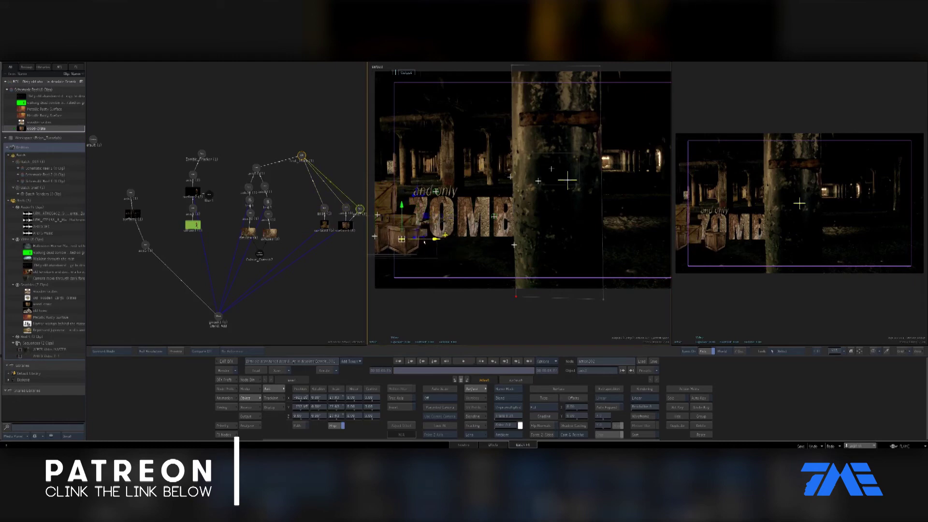
pyautogui.click(439, 369)
pyautogui.moveTo(443, 368); pyautogui.dragTo(467, 371)
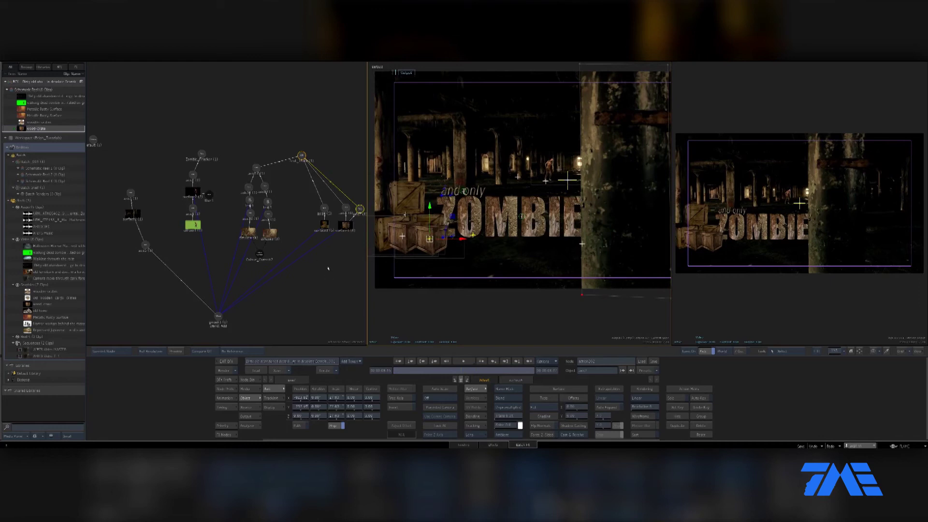
# - Duplicate the stacked crates' axis and set the copy apart in the schematic
pyautogui.moveTo(328, 270); pyautogui.dragTo(263, 269)
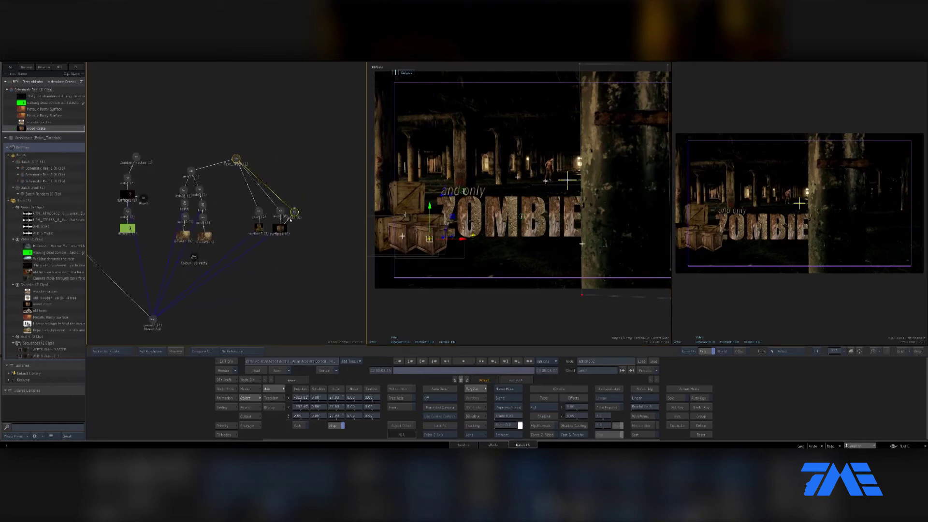
pyautogui.moveTo(295, 214); pyautogui.dragTo(296, 214)
pyautogui.moveTo(558, 270); pyautogui.dragTo(486, 277)
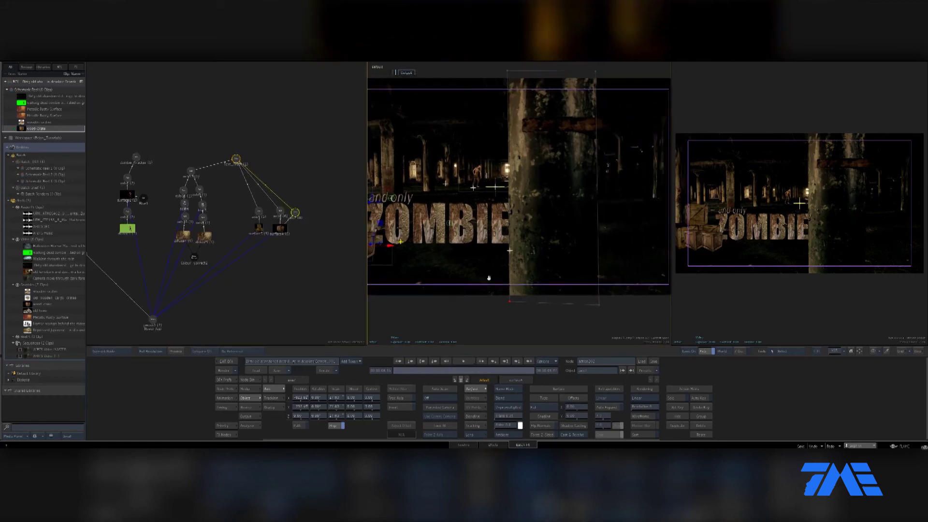
pyautogui.press('f')
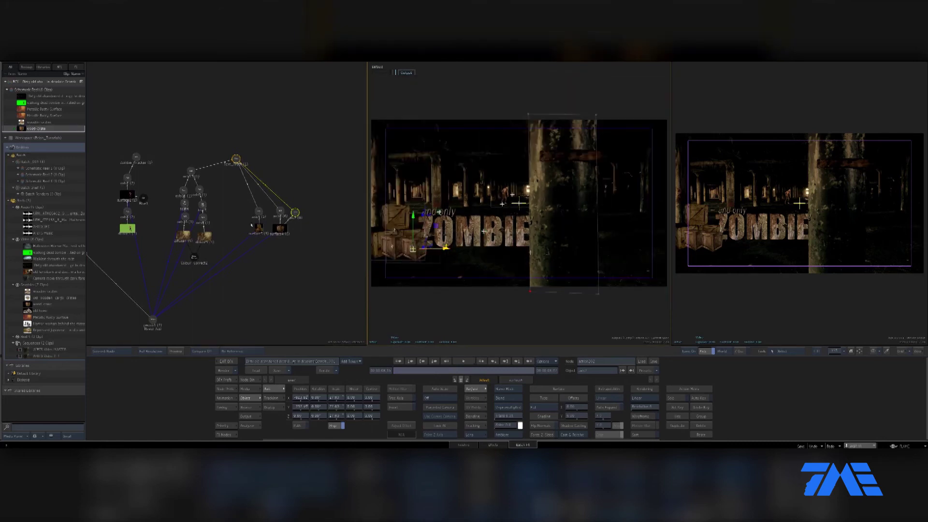
pyautogui.click(259, 212)
pyautogui.hotkey('ctrl', 'c')
pyautogui.hotkey('ctrl', 'v')
pyautogui.moveTo(270, 266); pyautogui.dragTo(317, 260)
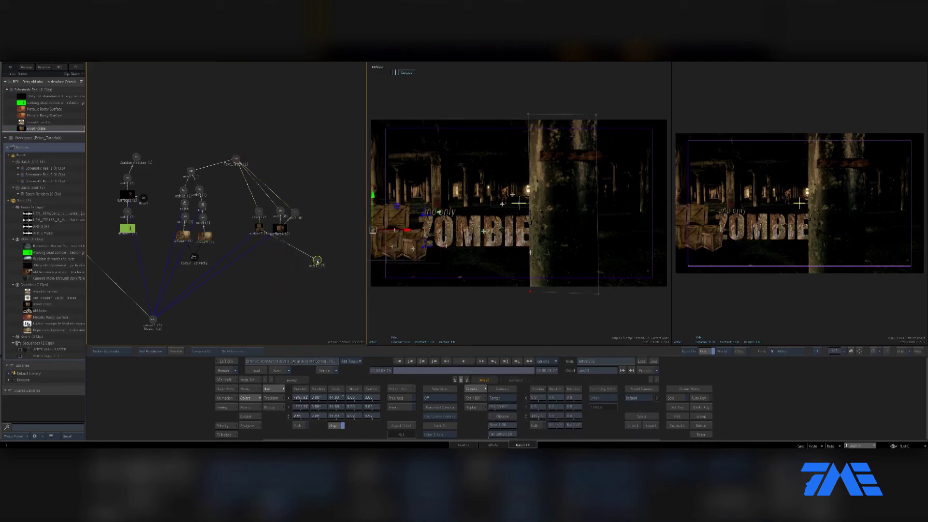
# - Mirror the duplicated stacked crates on the far side of the pillar with an X scale of -44, and parent them to the tracking axis
pyautogui.moveTo(406, 231); pyautogui.dragTo(628, 230)
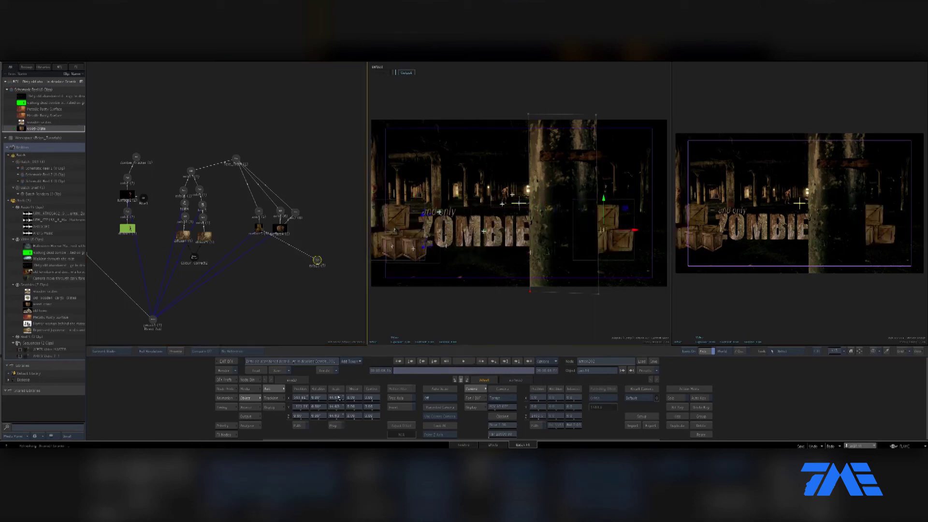
pyautogui.click(337, 398)
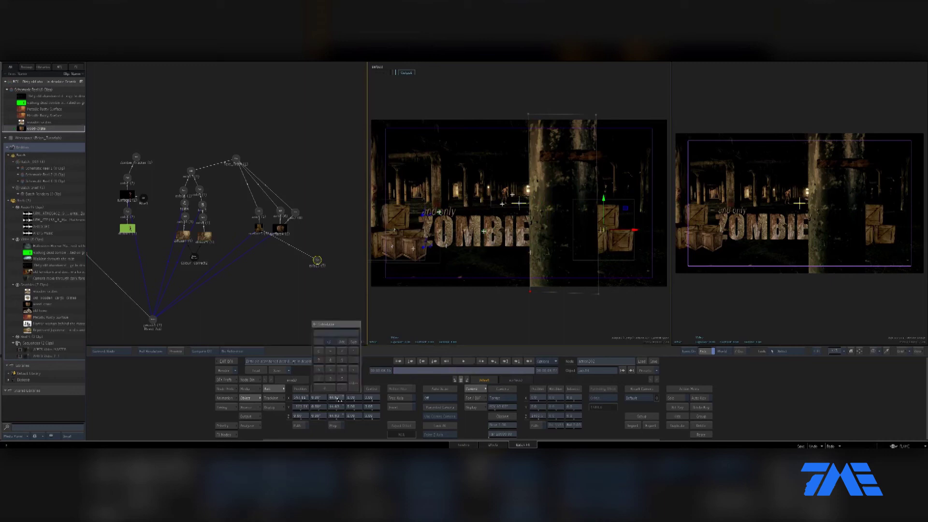
pyautogui.write('-44')
pyautogui.press('Return')
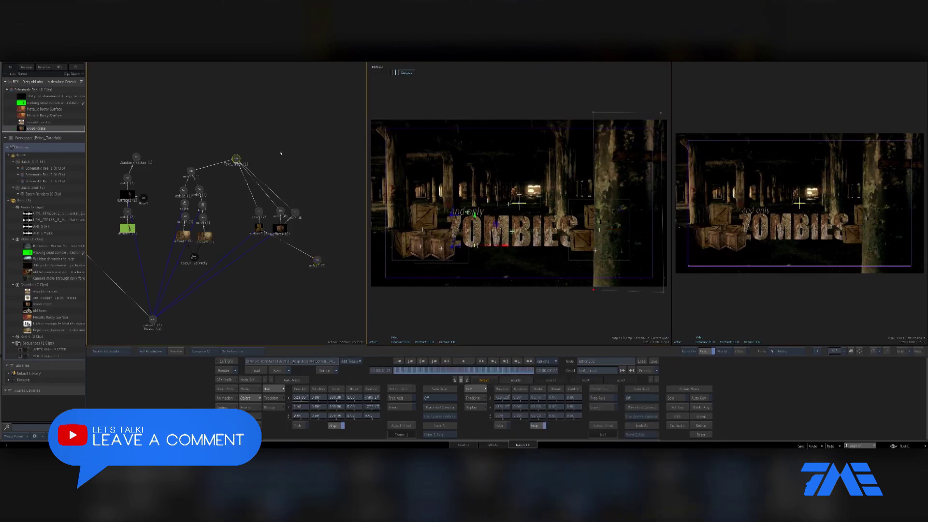
pyautogui.moveTo(237, 159)
pyautogui.mouseDown()
pyautogui.moveTo(297, 158)
pyautogui.moveTo(320, 203)
pyautogui.moveTo(322, 252)
pyautogui.moveTo(295, 187)
pyautogui.moveTo(248, 153)
pyautogui.mouseUp()
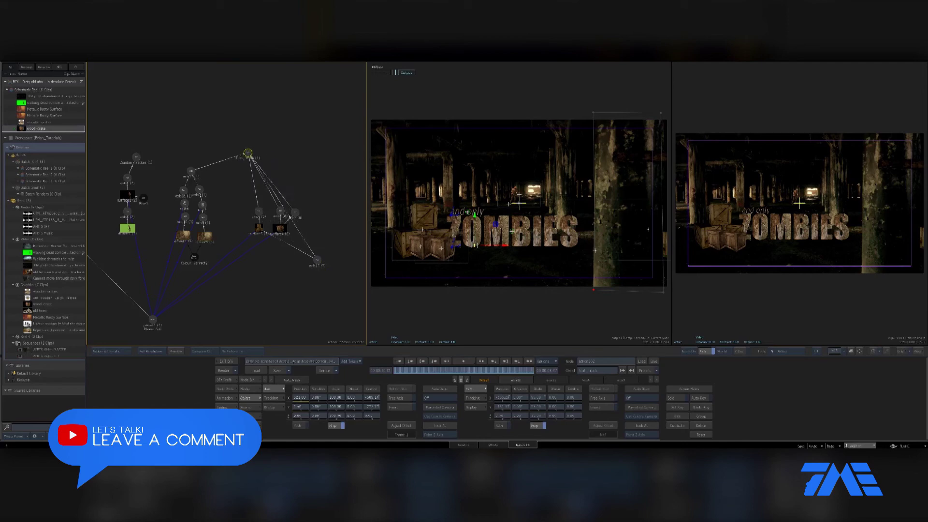
pyautogui.click(414, 371)
# - Duplicate the single crate's axis three times and arrange the copies beside each other in the schematic
pyautogui.click(296, 213)
pyautogui.hotkey('ctrl', 'd')
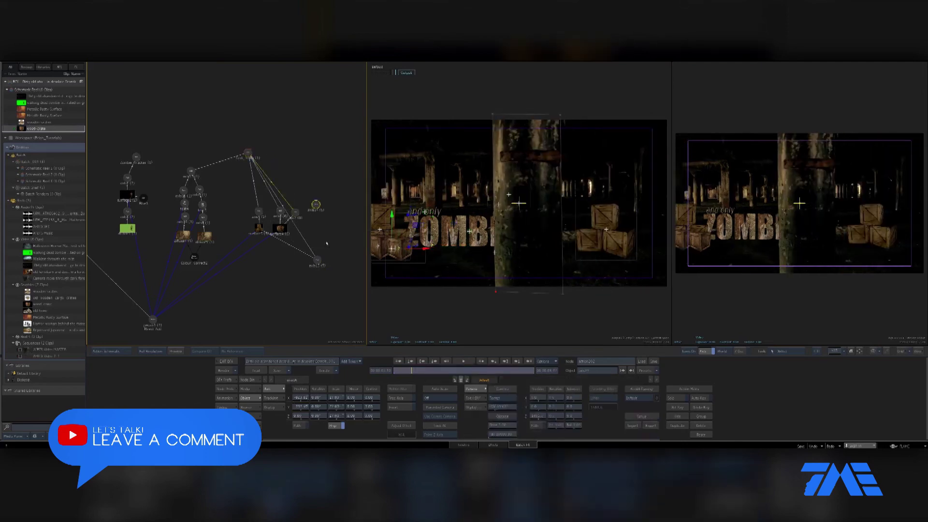
pyautogui.hotkey('ctrl', 'd')
pyautogui.hotkey('ctrl', 'd')
pyautogui.moveTo(315, 205); pyautogui.dragTo(330, 246)
pyautogui.moveTo(337, 197); pyautogui.dragTo(345, 243)
pyautogui.moveTo(357, 189); pyautogui.dragTo(357, 237)
pyautogui.moveTo(364, 277); pyautogui.dragTo(312, 282)
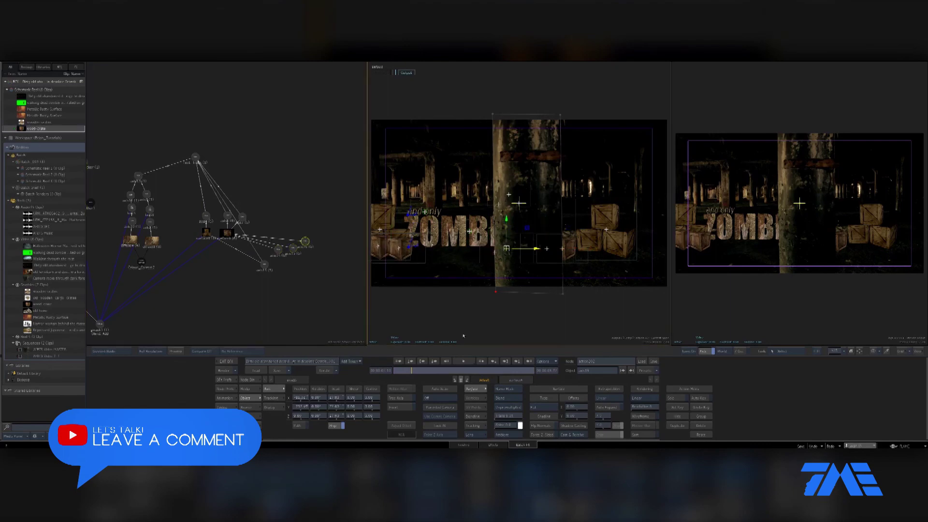
# - Parent the single-crate copies to the tracking axis and place them in front of the mirrored stack, scrubbing to check
pyautogui.click(501, 371)
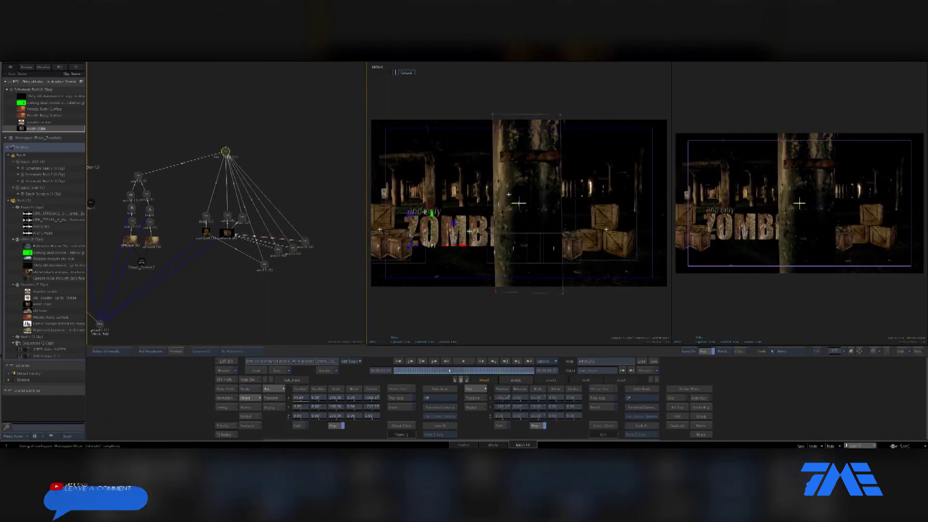
pyautogui.click(305, 241)
pyautogui.moveTo(555, 249); pyautogui.dragTo(582, 249)
pyautogui.moveTo(380, 371); pyautogui.dragTo(394, 372)
pyautogui.click(278, 249)
pyautogui.moveTo(562, 248); pyautogui.dragTo(591, 247)
pyautogui.moveTo(385, 376); pyautogui.dragTo(432, 372)
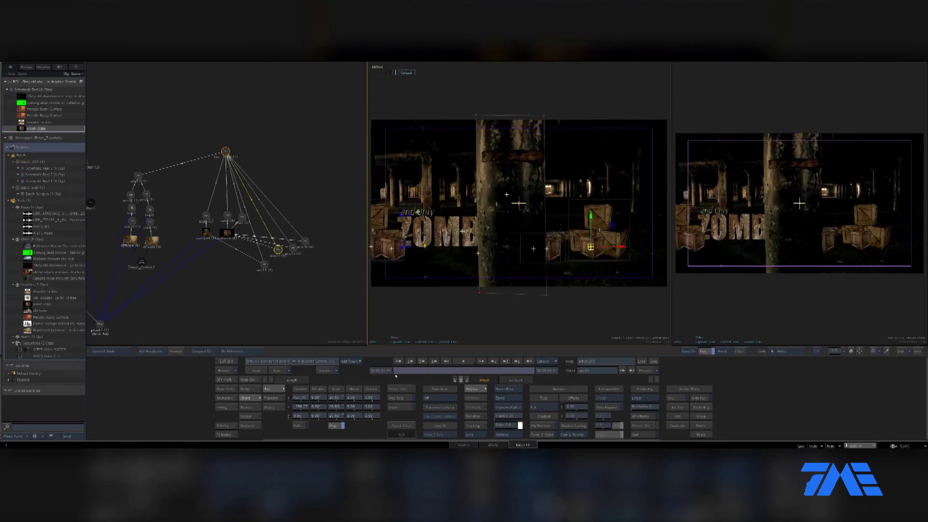
pyautogui.moveTo(417, 374); pyautogui.dragTo(439, 375)
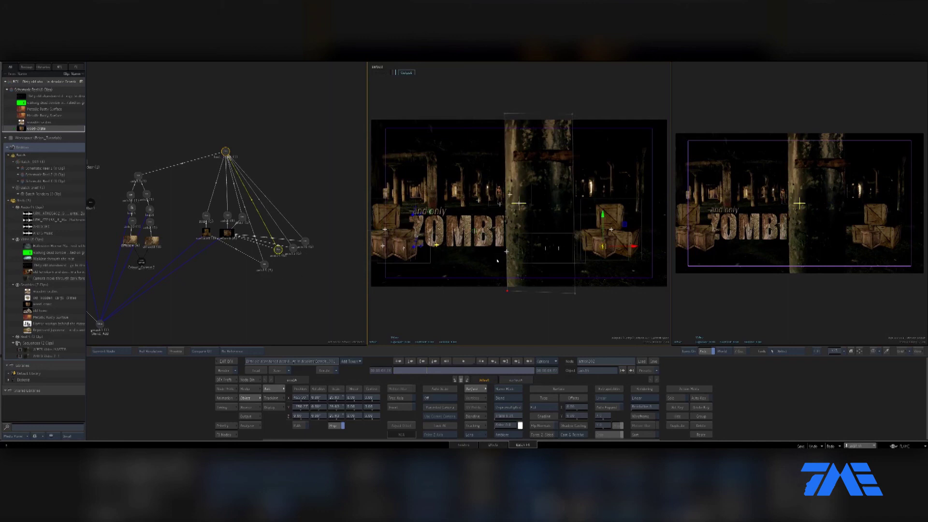
pyautogui.moveTo(455, 371); pyautogui.dragTo(488, 369)
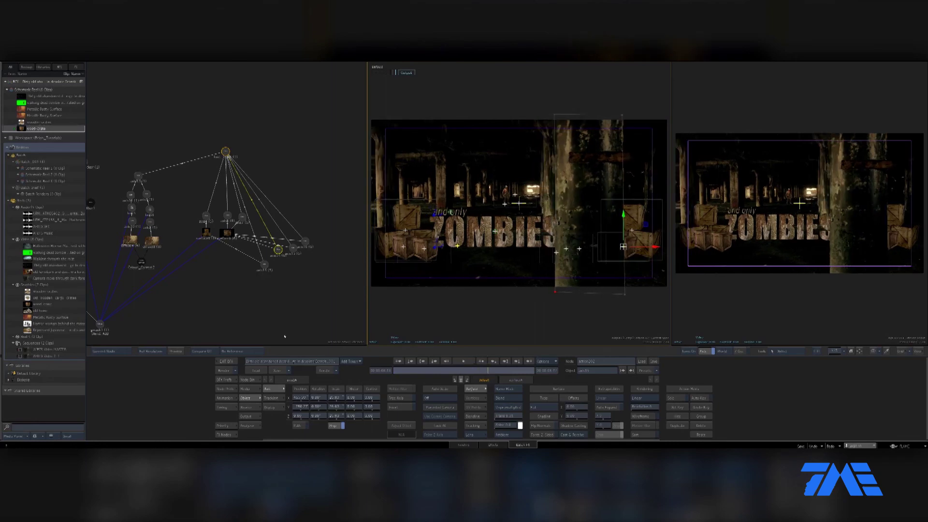
# - Return to the sequence timeline and play back the zombie title shot from the end of the woods title
pyautogui.click(220, 362)
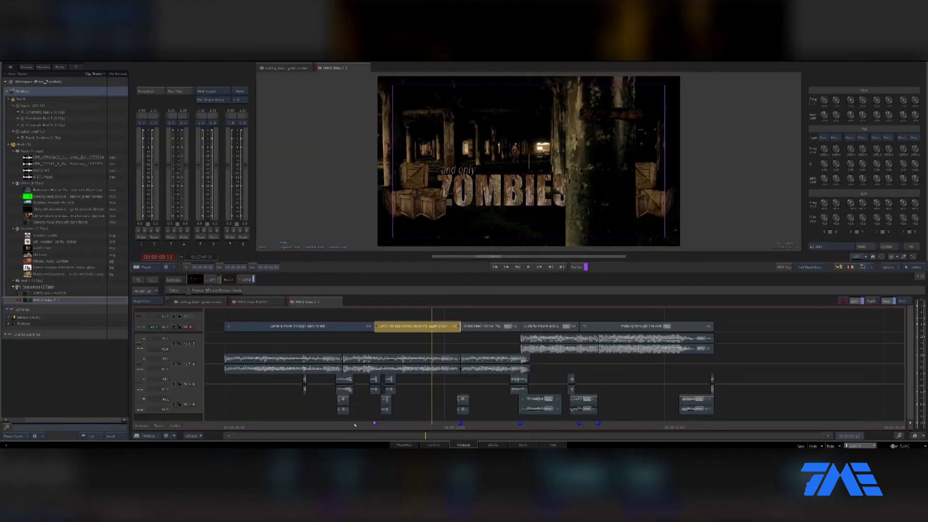
pyautogui.click(356, 426)
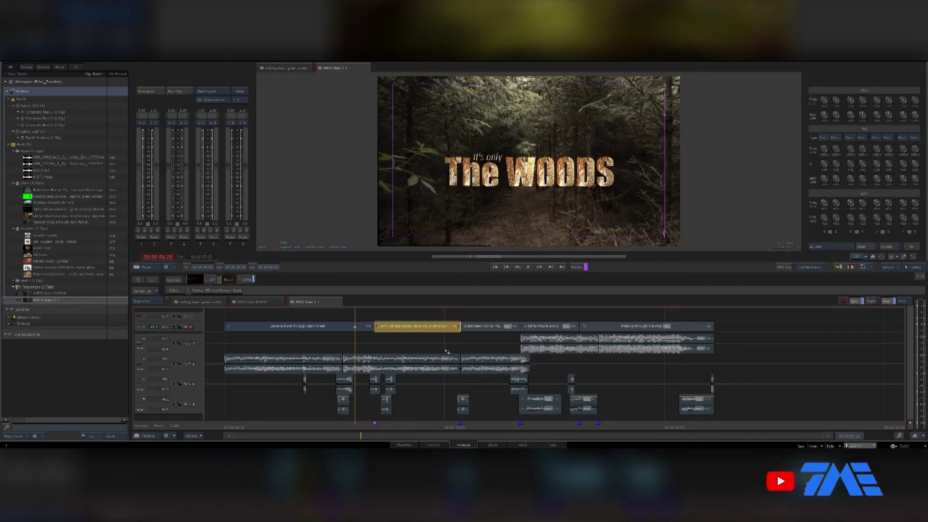
pyautogui.press('space')
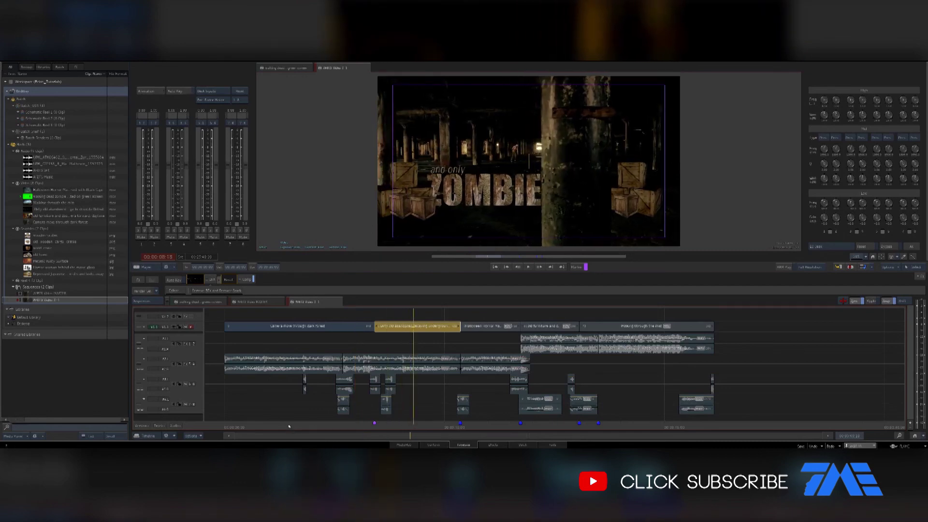
pyautogui.click(287, 425)
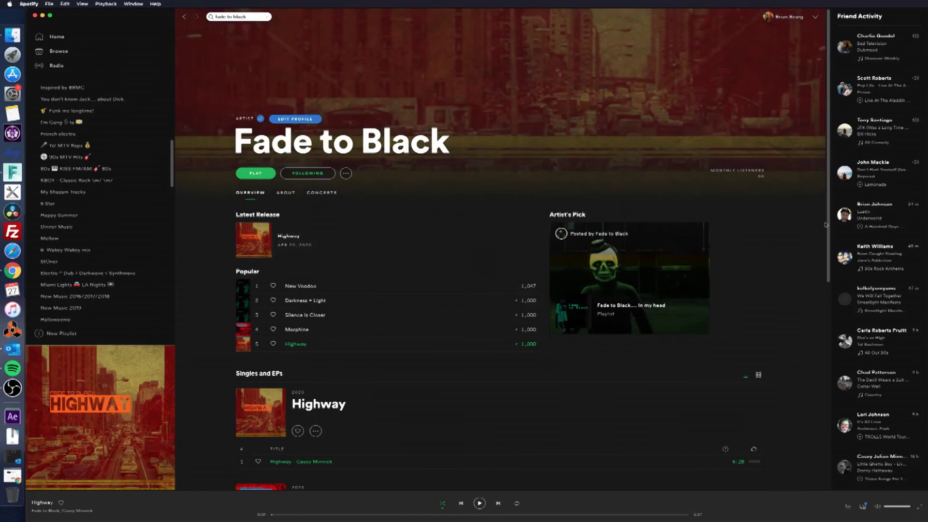
pyautogui.scroll(-5, 829, 214)
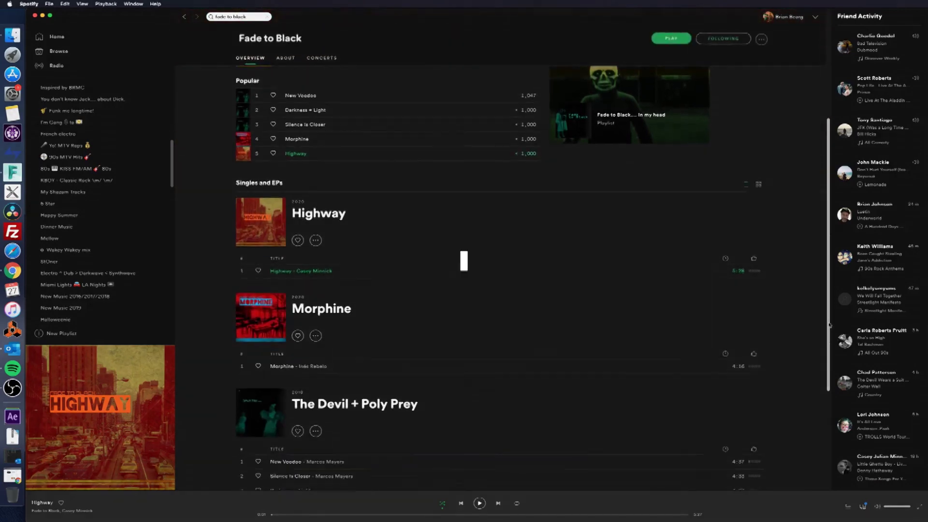